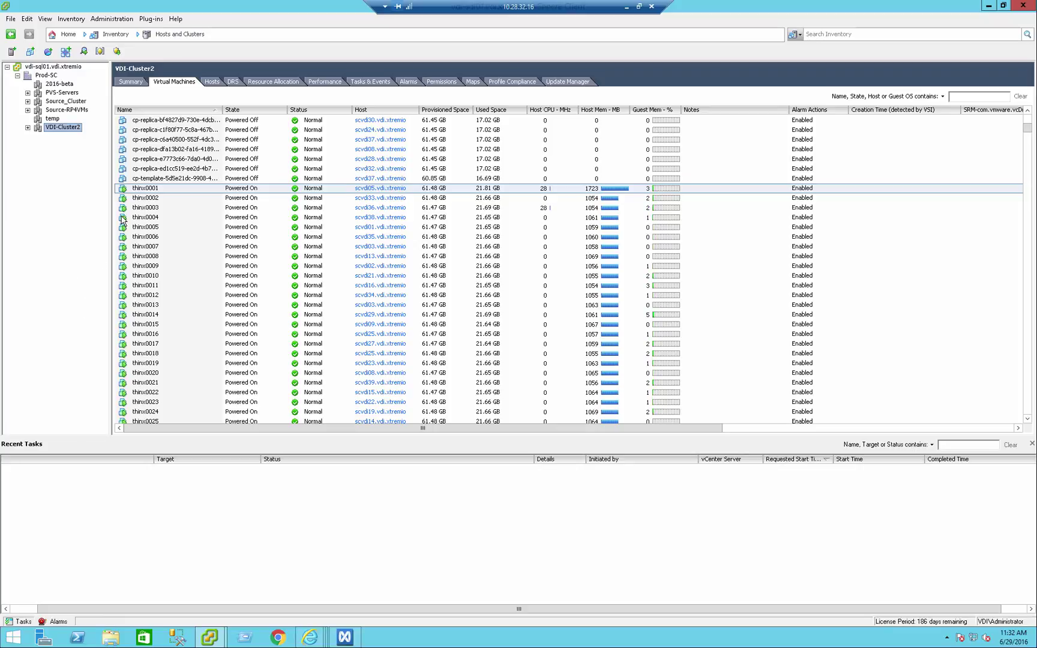
Bring the XtremIO storage dashboard in front of the vSphere VM list and show the browser previews.
{"action": "left_click", "coordinate": [339, 636]}
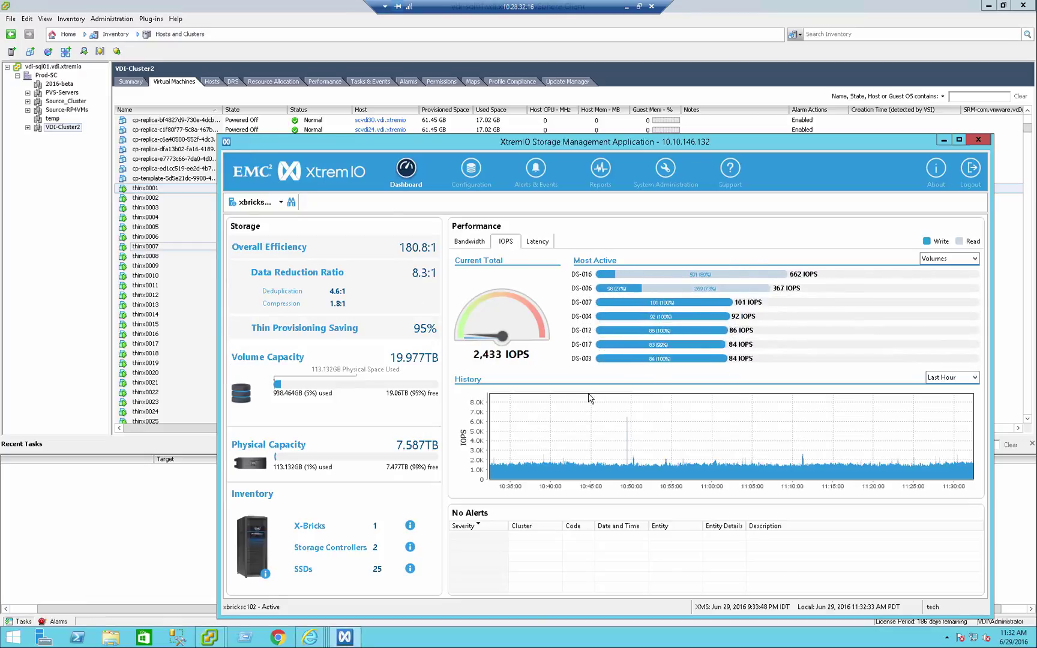
{"action": "left_click", "coordinate": [316, 639]}
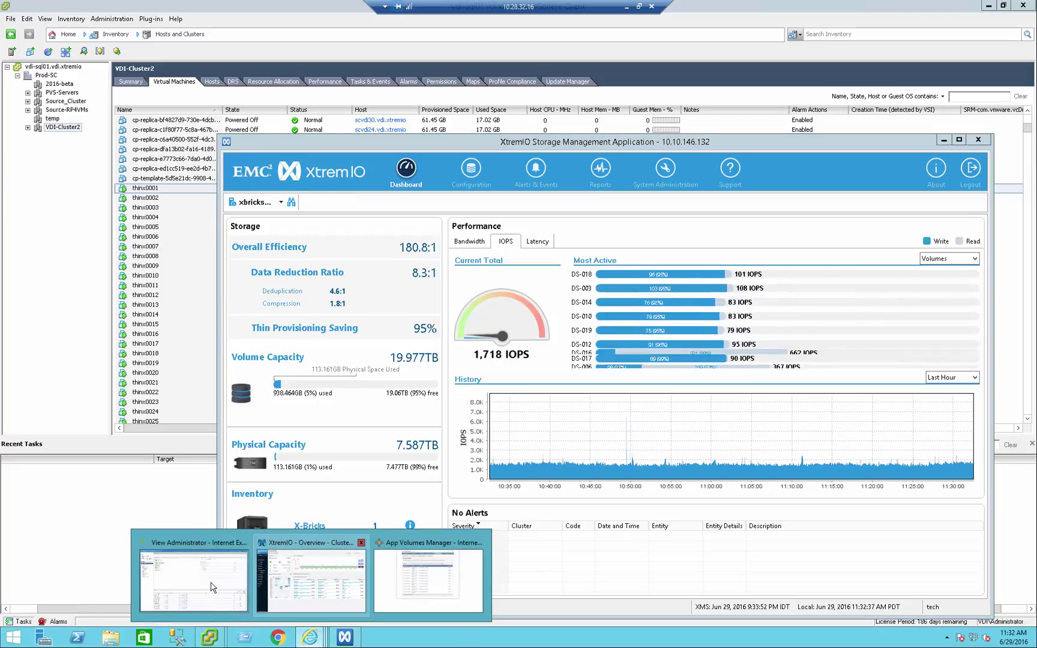
Bring the Horizon 7 Administrator dashboard forward, showing 2,500 available vCenter VMs.
{"action": "left_click", "coordinate": [210, 586]}
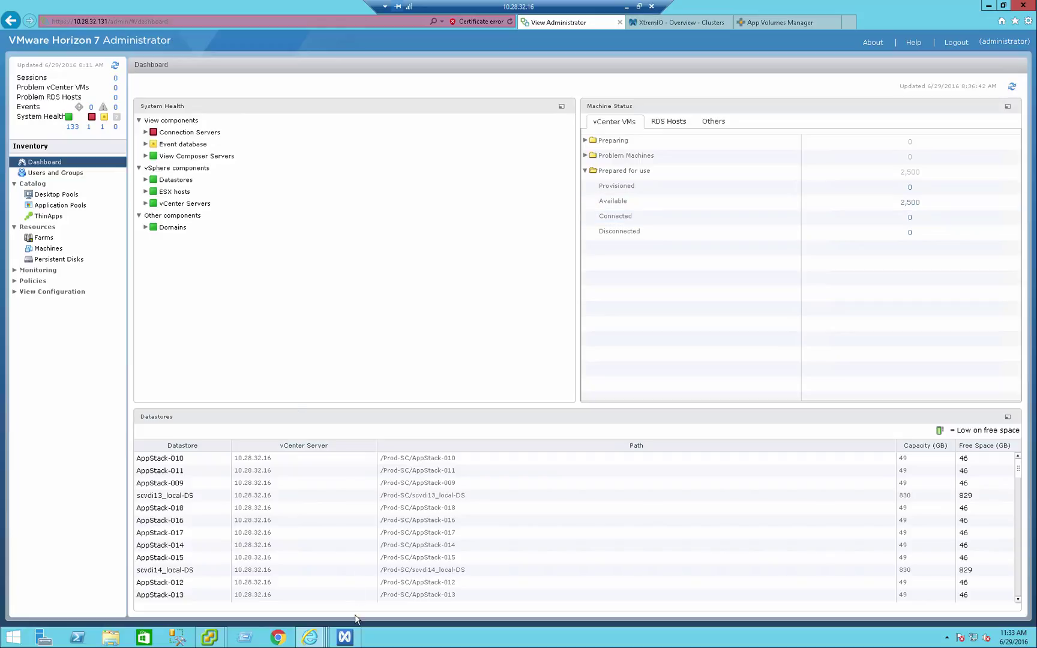
Maximize the XtremIO Storage Management window and switch to its Configuration volume list.
{"action": "left_click", "coordinate": [346, 637]}
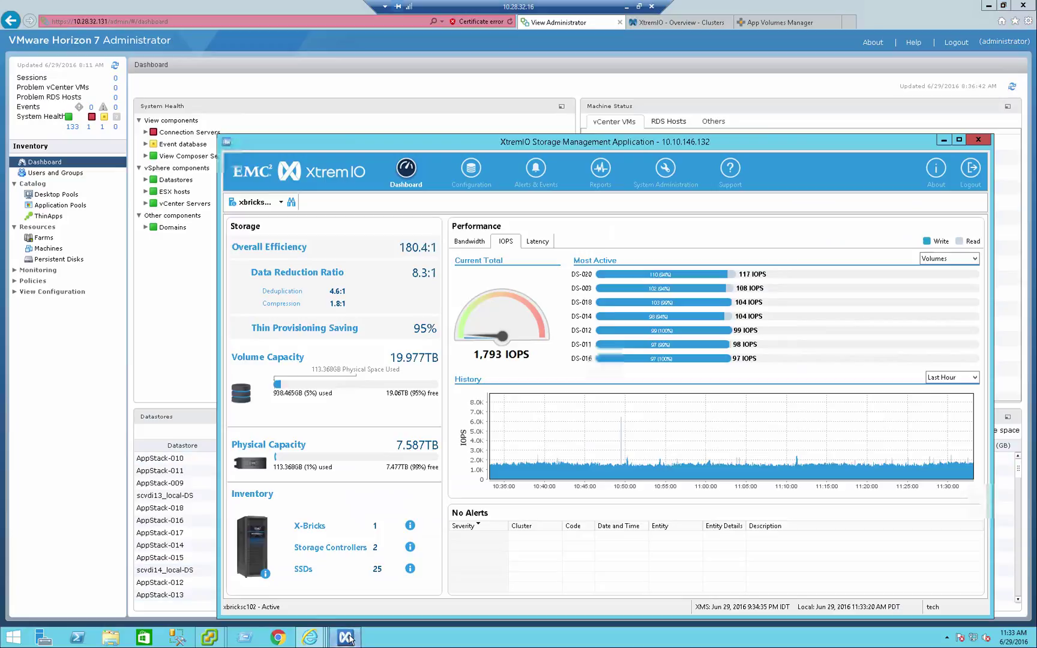
{"action": "double_click", "coordinate": [333, 150]}
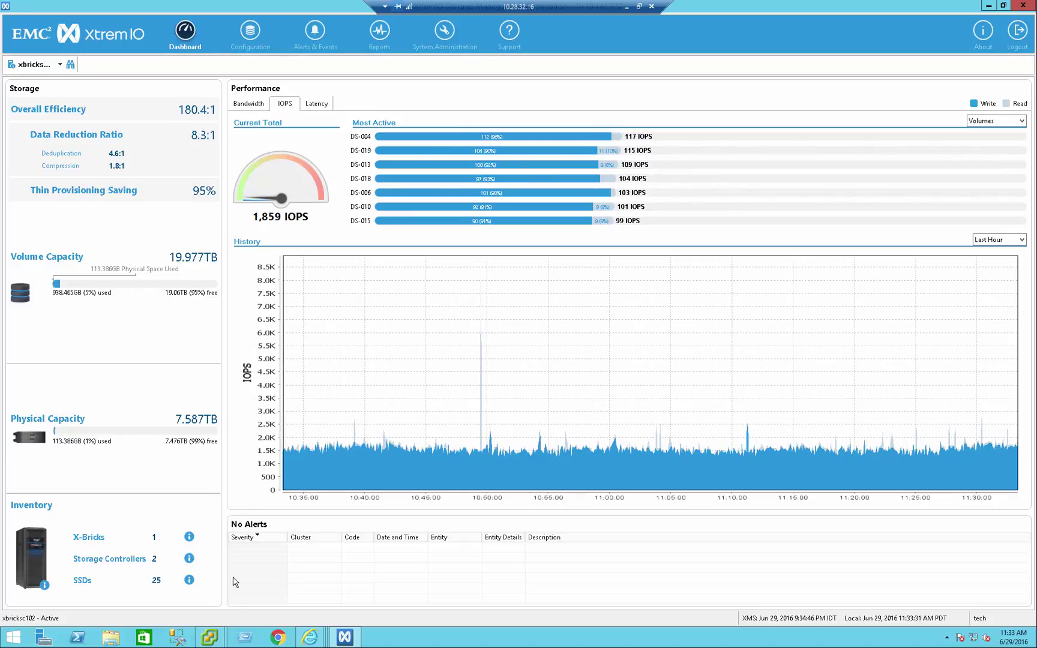
{"action": "left_click", "coordinate": [237, 42]}
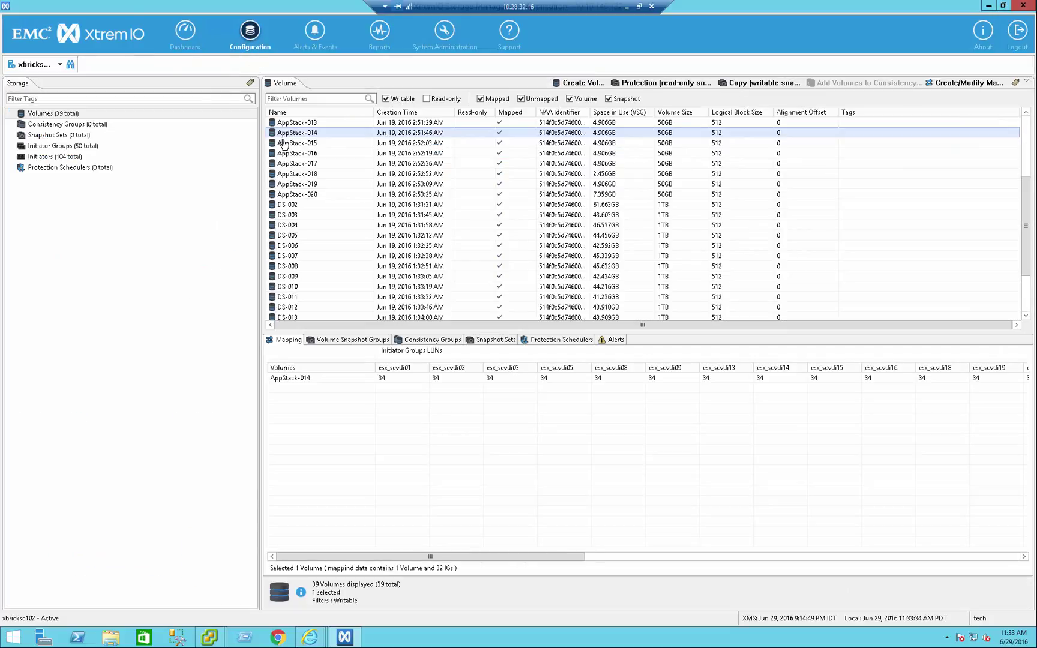
Check the LUN mappings of AppStack-020, AppStack-001, DS-002 and DS-020 (LUN 20).
{"action": "left_click", "coordinate": [302, 194]}
{"action": "scroll", "coordinate": [318, 207], "scroll_direction": "up", "scroll_amount": 4}
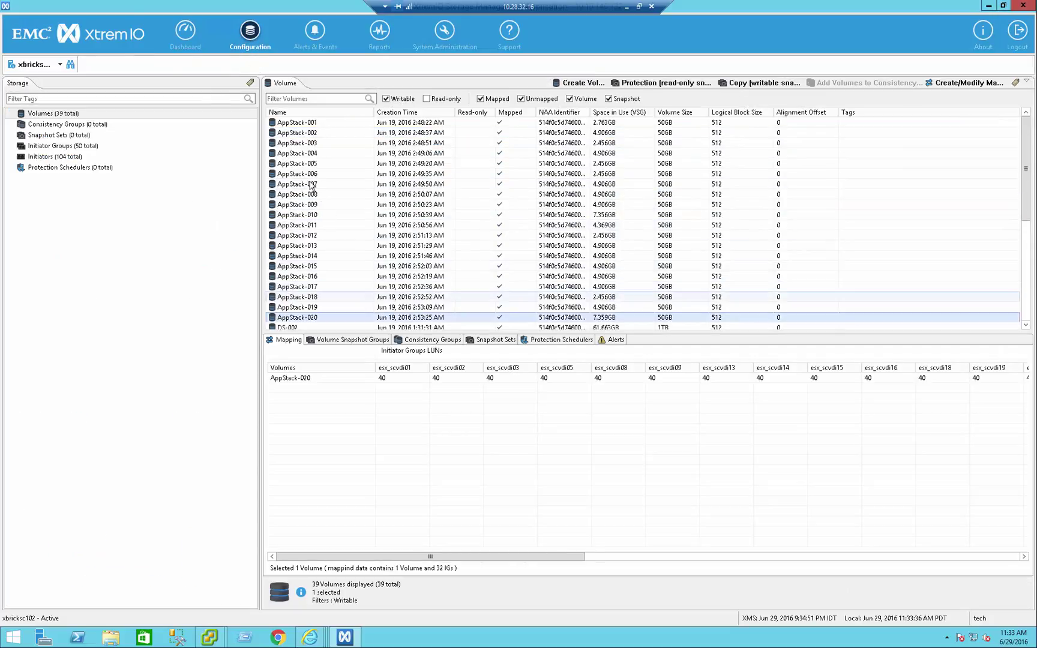
{"action": "left_click", "coordinate": [278, 124]}
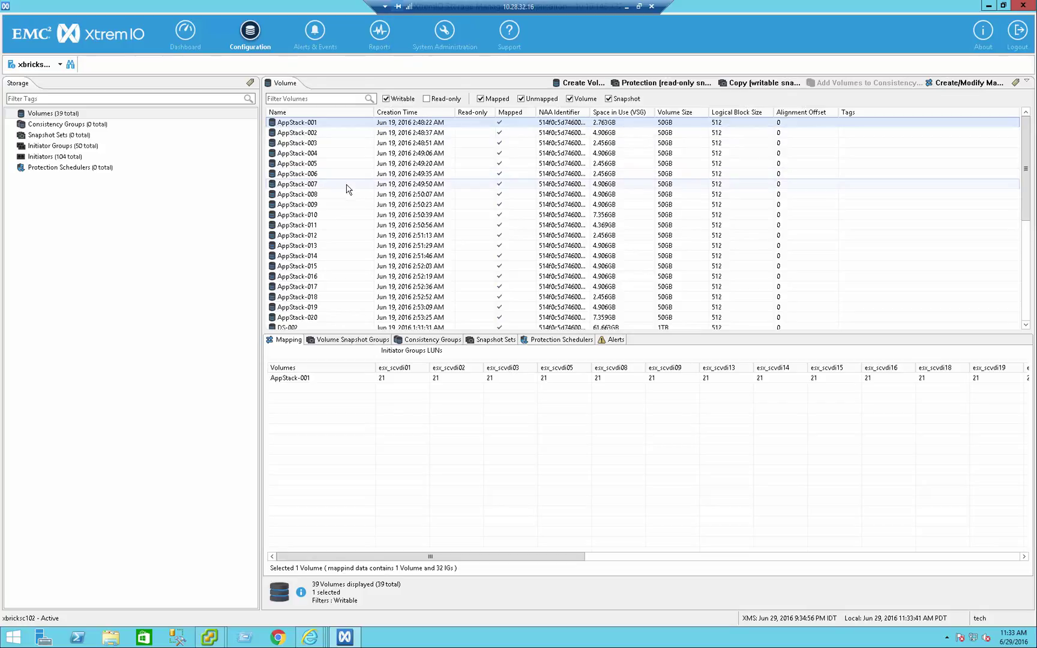
{"action": "scroll", "coordinate": [345, 188], "scroll_direction": "down", "scroll_amount": 3}
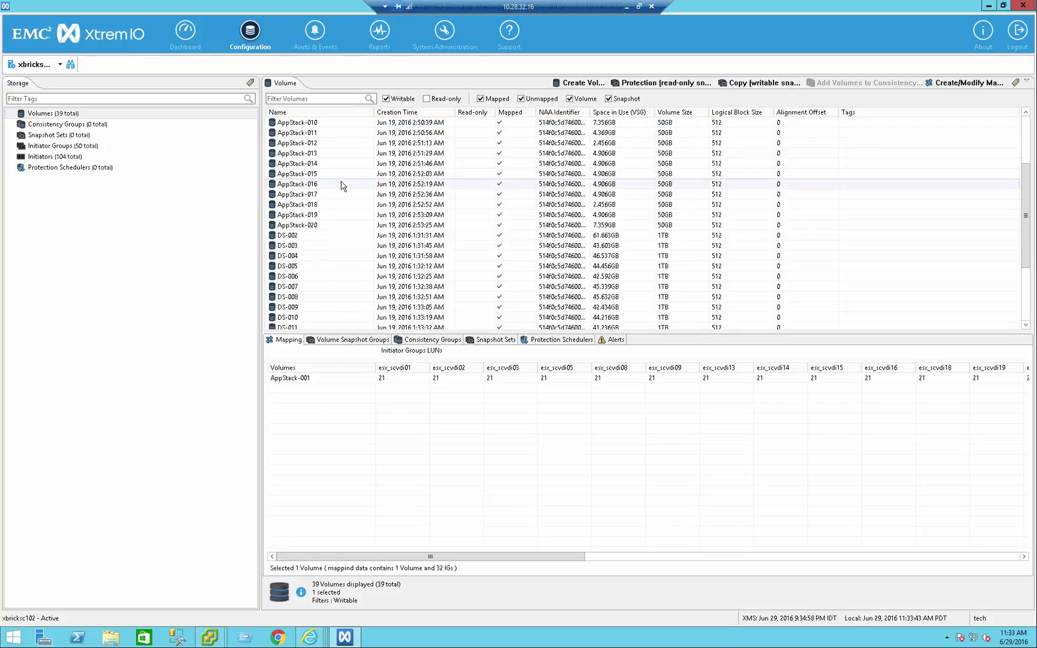
{"action": "scroll", "coordinate": [342, 186], "scroll_direction": "down", "scroll_amount": 3}
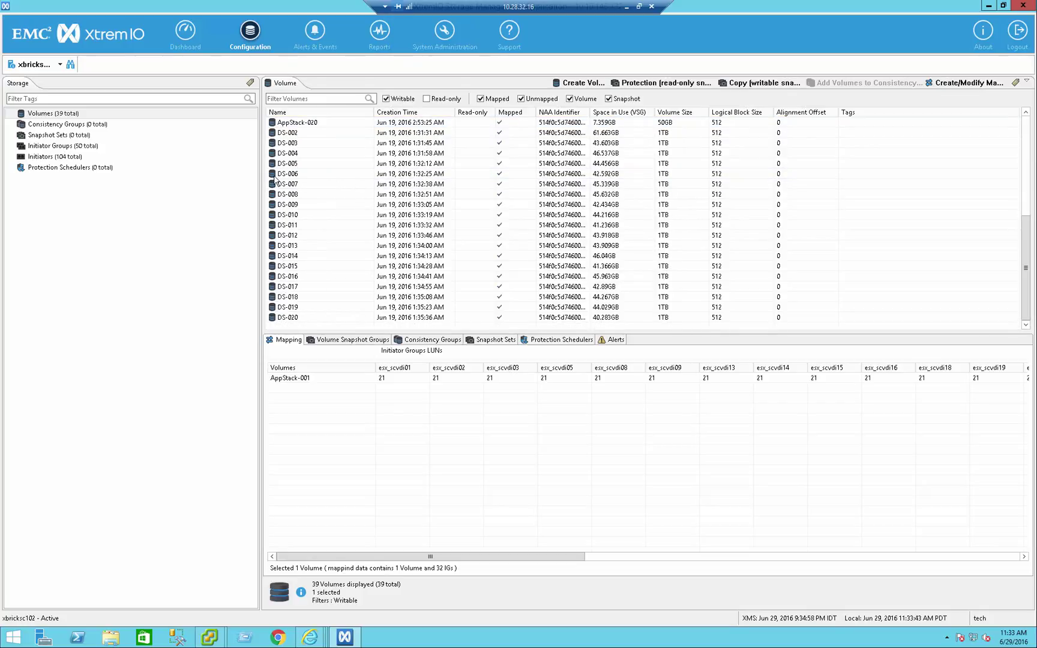
{"action": "left_click", "coordinate": [272, 134]}
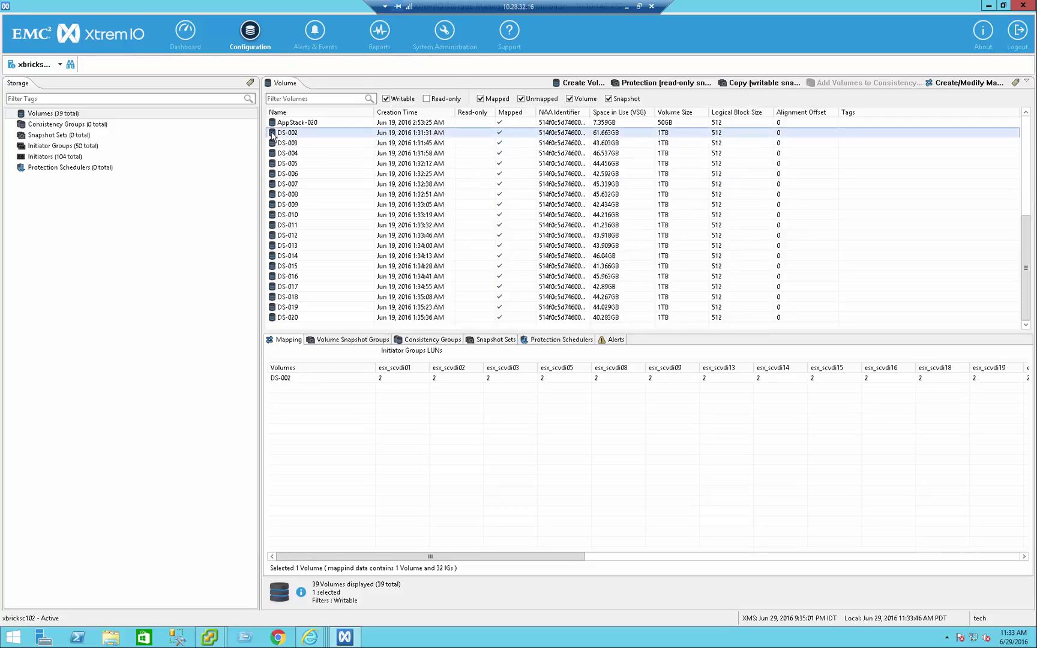
{"action": "left_click", "coordinate": [274, 318]}
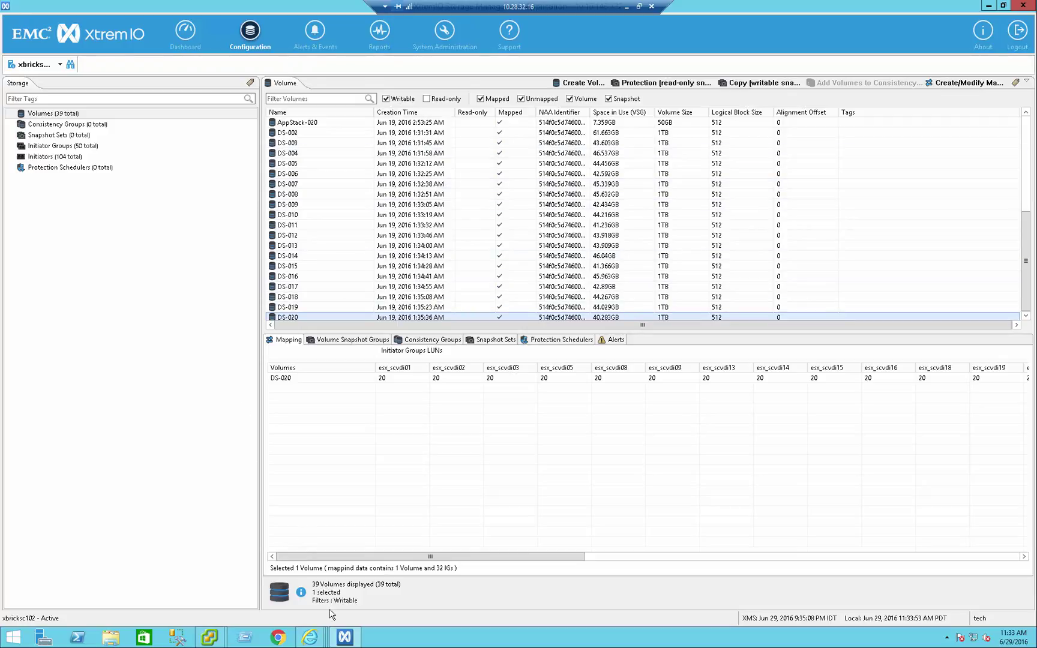
In the XtremIO web overview, view volume DS-014, then return to the 39-volume configuration list.
{"action": "mouse_move", "coordinate": [316, 641]}
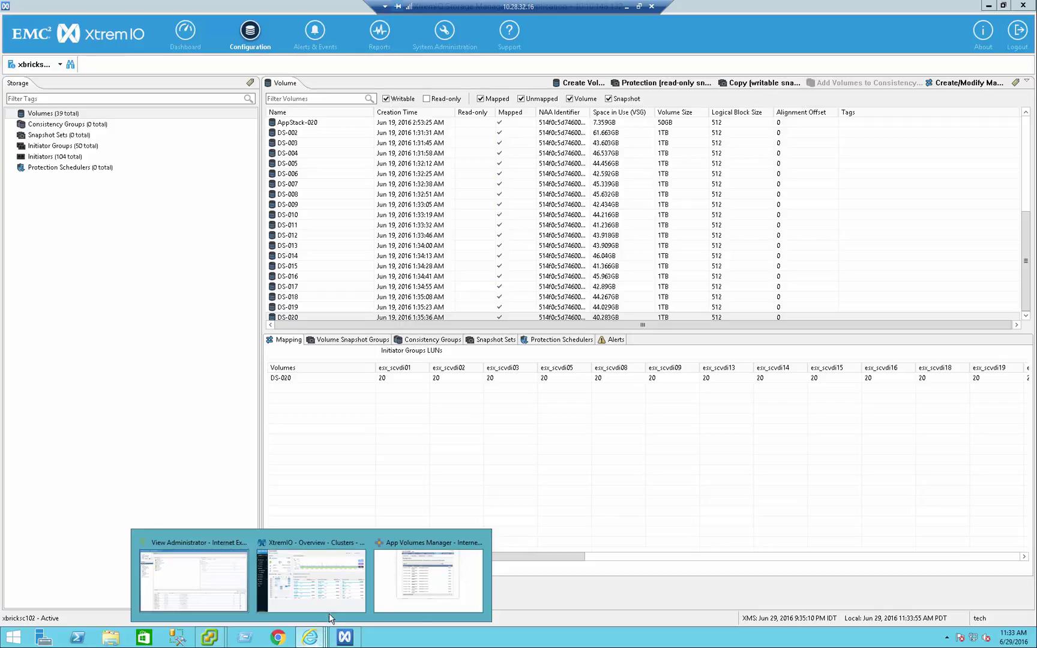
{"action": "left_click", "coordinate": [319, 592]}
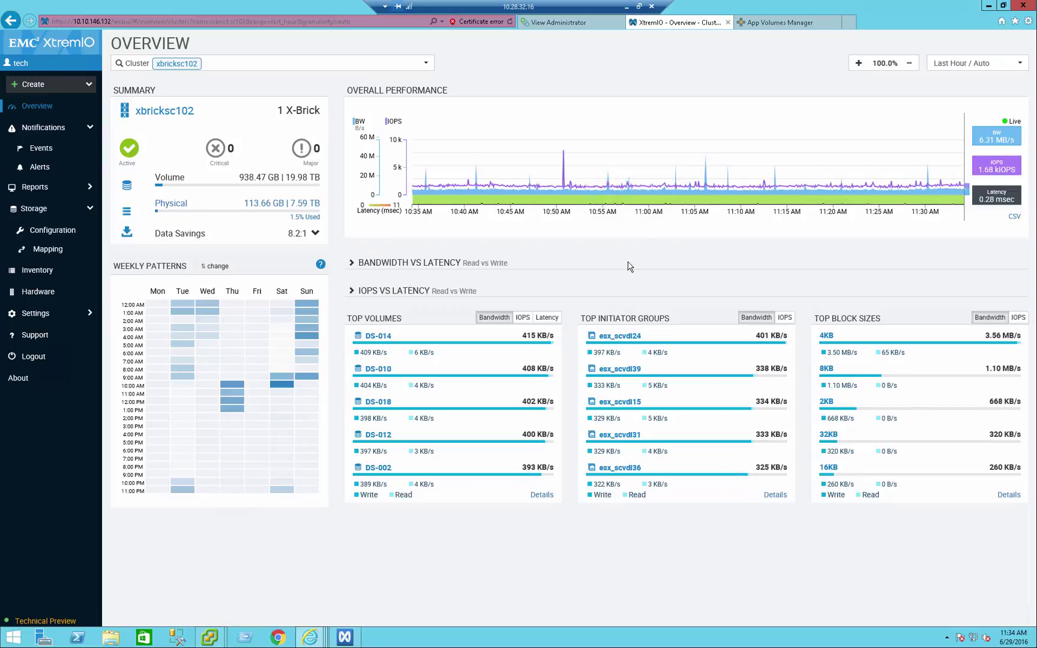
{"action": "left_click", "coordinate": [378, 337]}
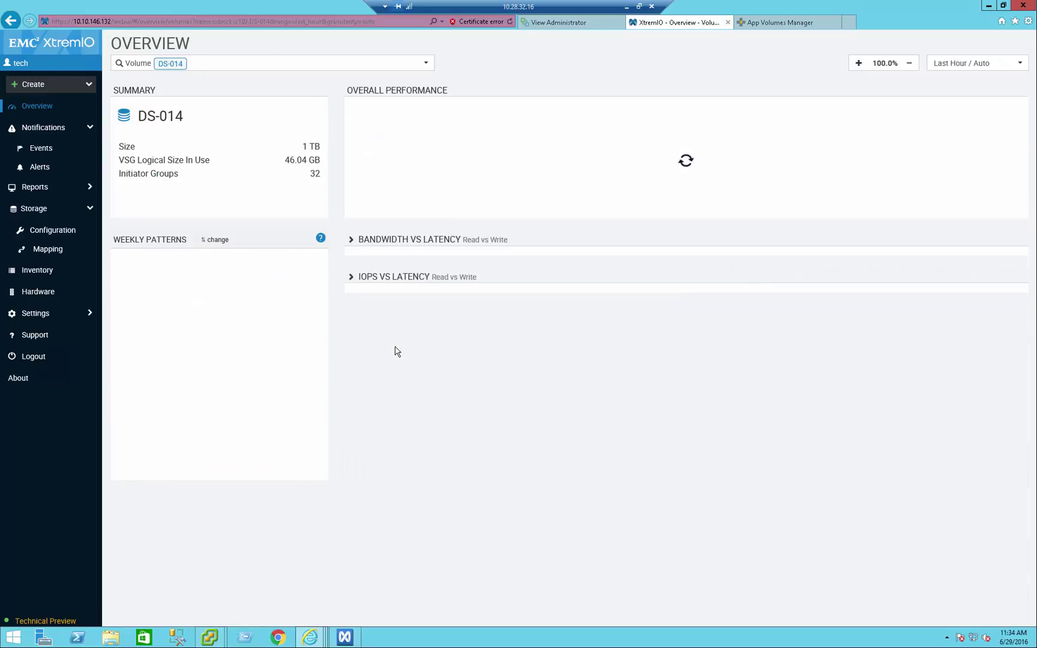
{"action": "left_click", "coordinate": [42, 238]}
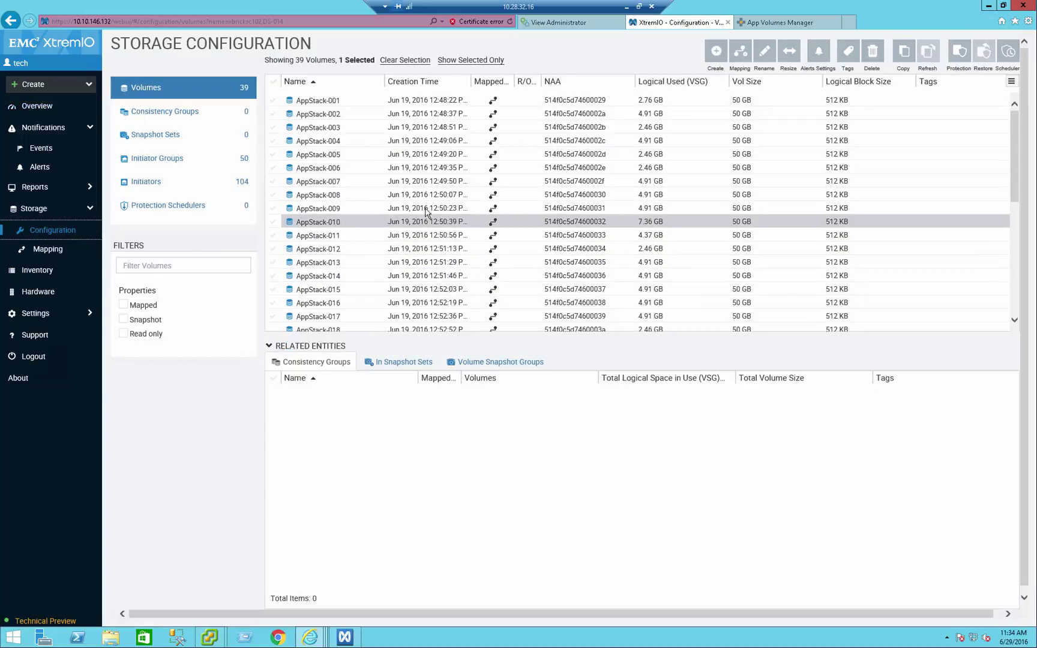
Review the office-2016 AppStack's template path and its 20 datastore locations in App Volumes Manager.
{"action": "left_click", "coordinate": [756, 26]}
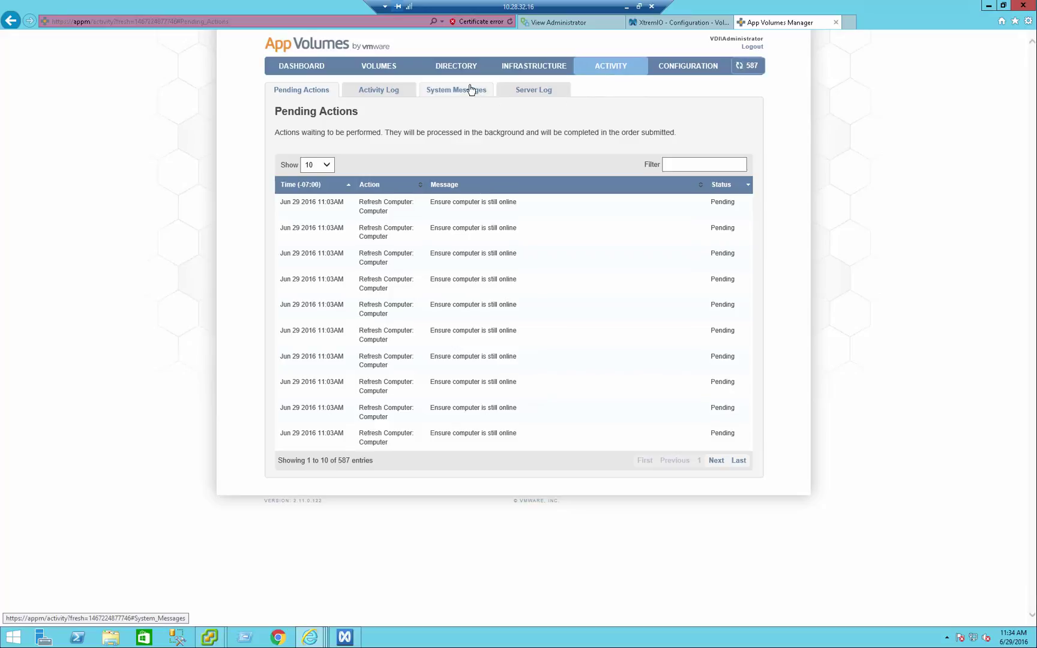
{"action": "left_click", "coordinate": [390, 70]}
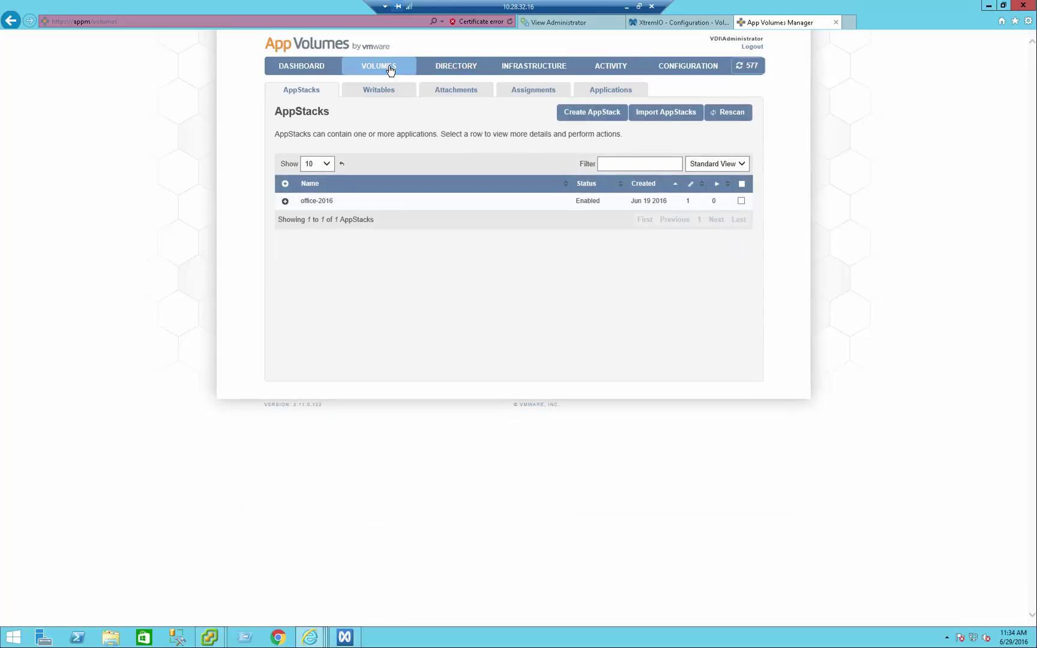
{"action": "left_click", "coordinate": [325, 205]}
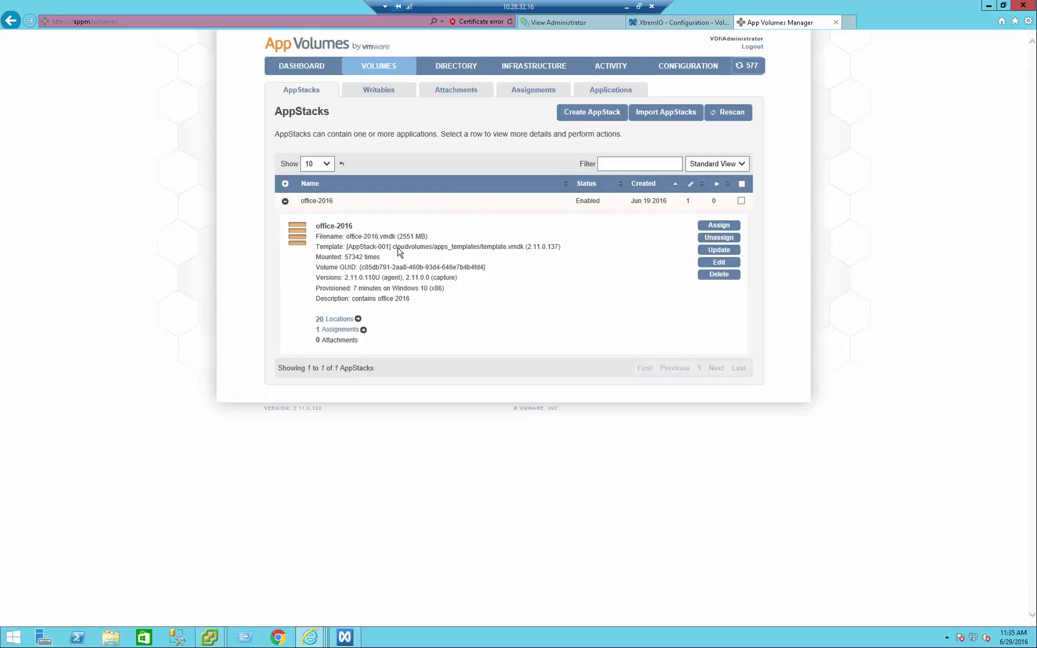
{"action": "left_click_drag", "start_coordinate": [394, 247], "coordinate": [521, 249]}
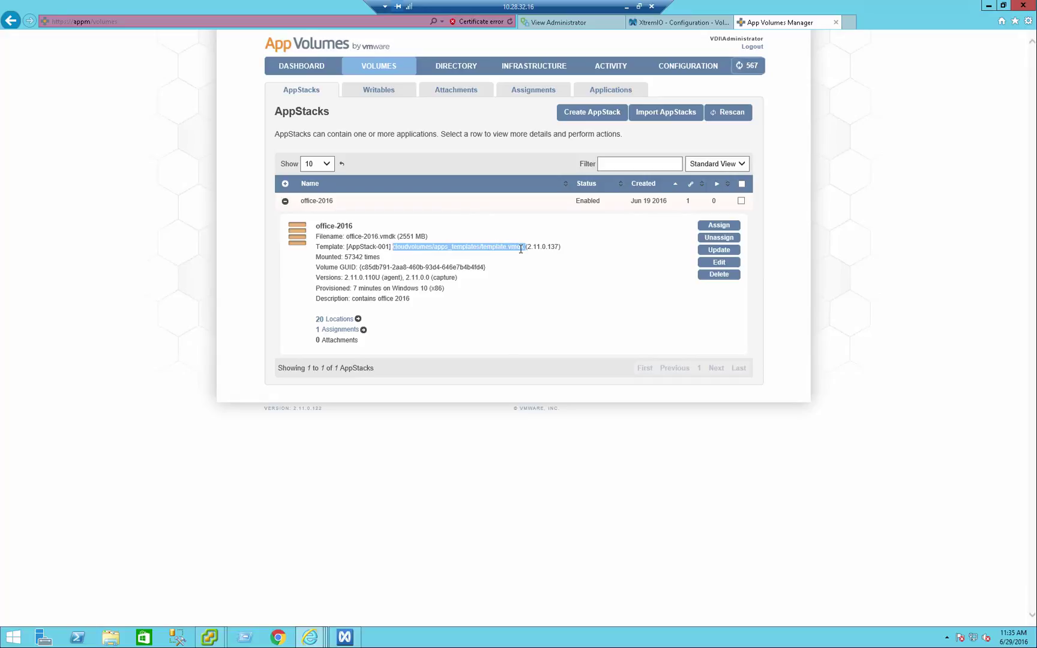
{"action": "left_click", "coordinate": [335, 320]}
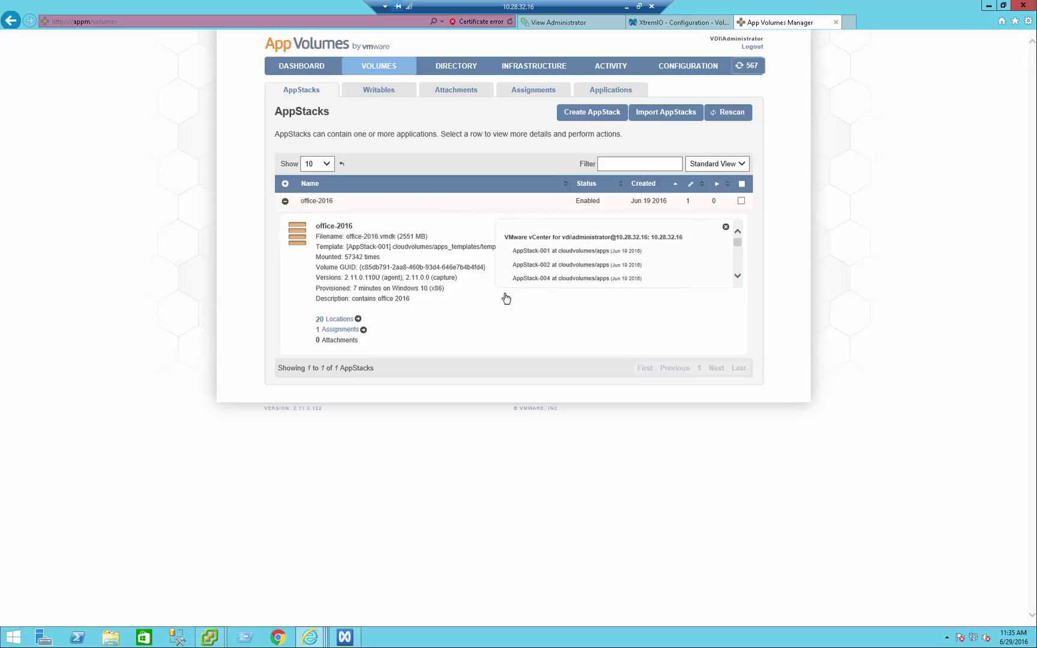
{"action": "left_click_drag", "start_coordinate": [567, 252], "coordinate": [238, 588]}
{"action": "left_click", "coordinate": [210, 637]}
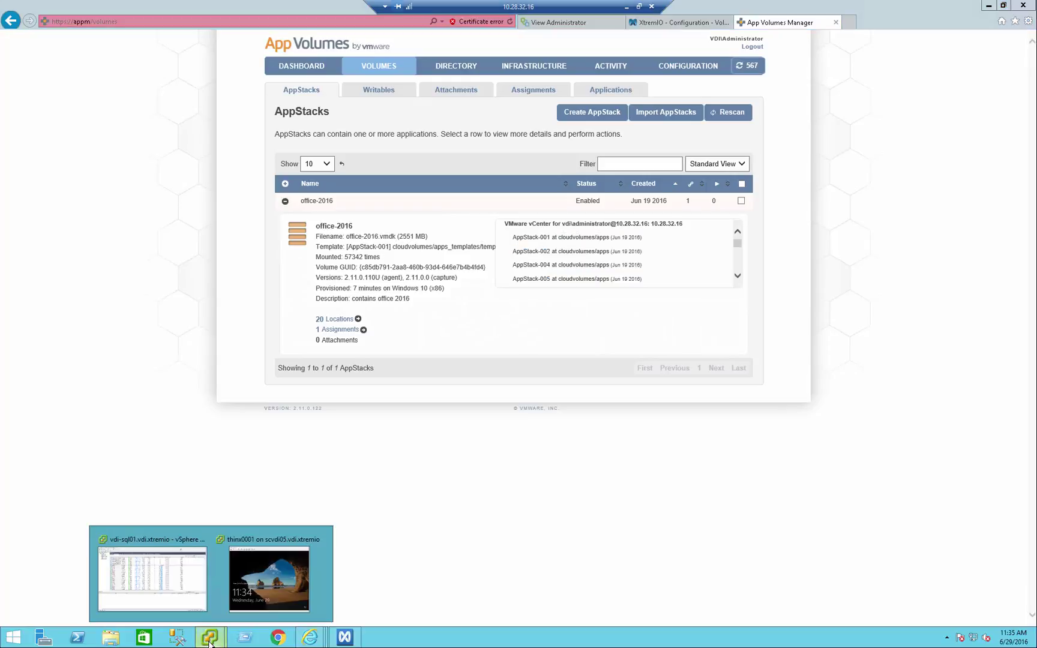
Go to the datastores inventory and briefly browse the DS-003 datastore.
{"action": "left_click", "coordinate": [145, 593]}
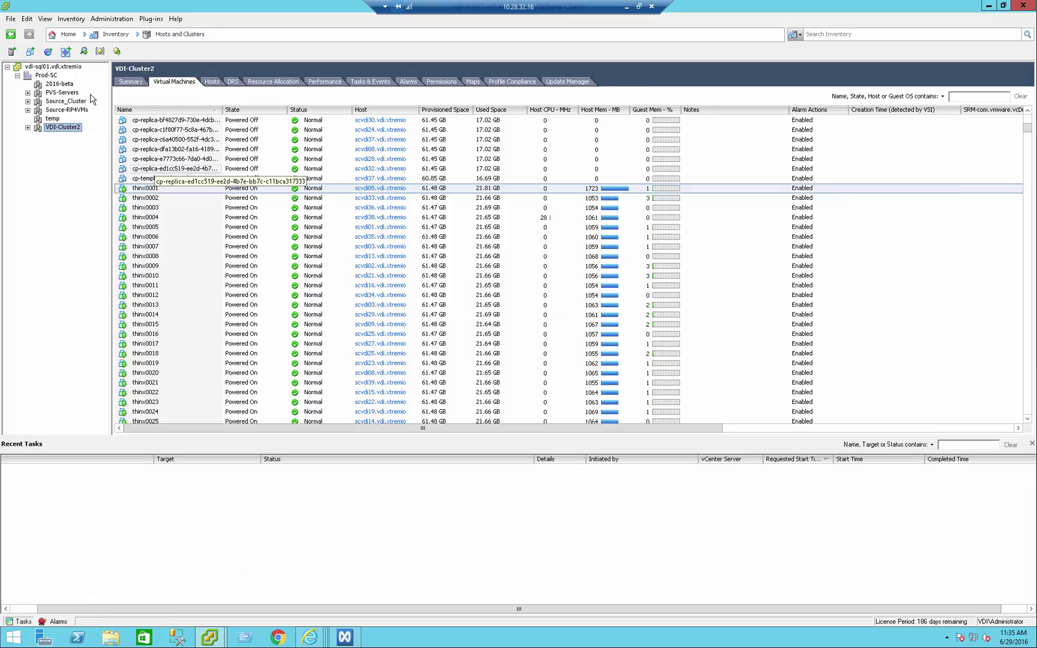
{"action": "left_click", "coordinate": [68, 36]}
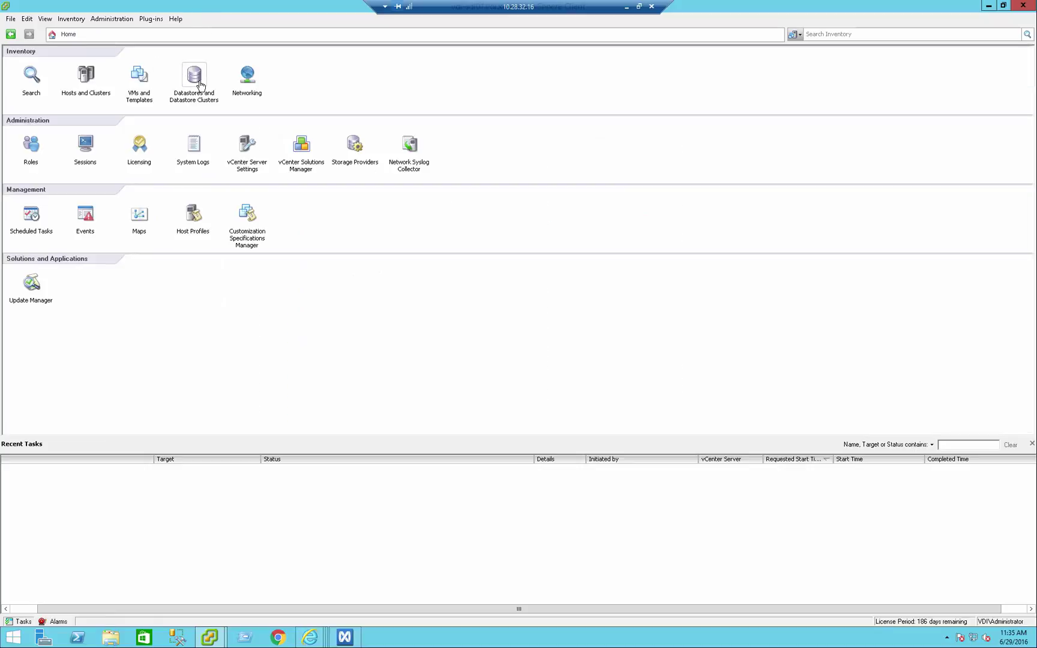
{"action": "left_click", "coordinate": [200, 84]}
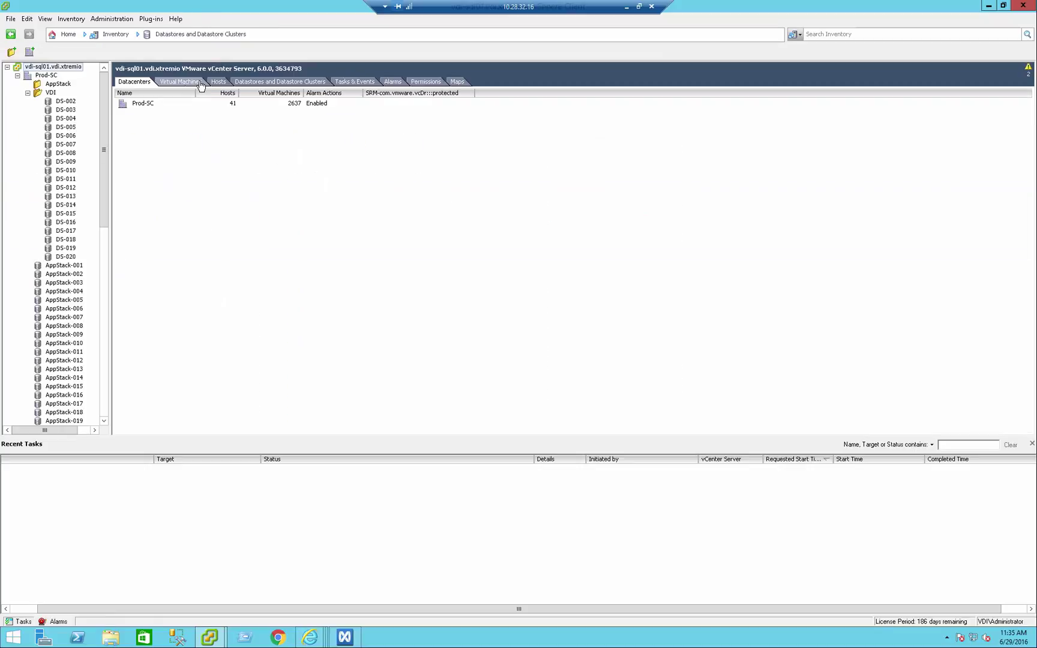
{"action": "left_click", "coordinate": [64, 112]}
{"action": "right_click", "coordinate": [64, 111]}
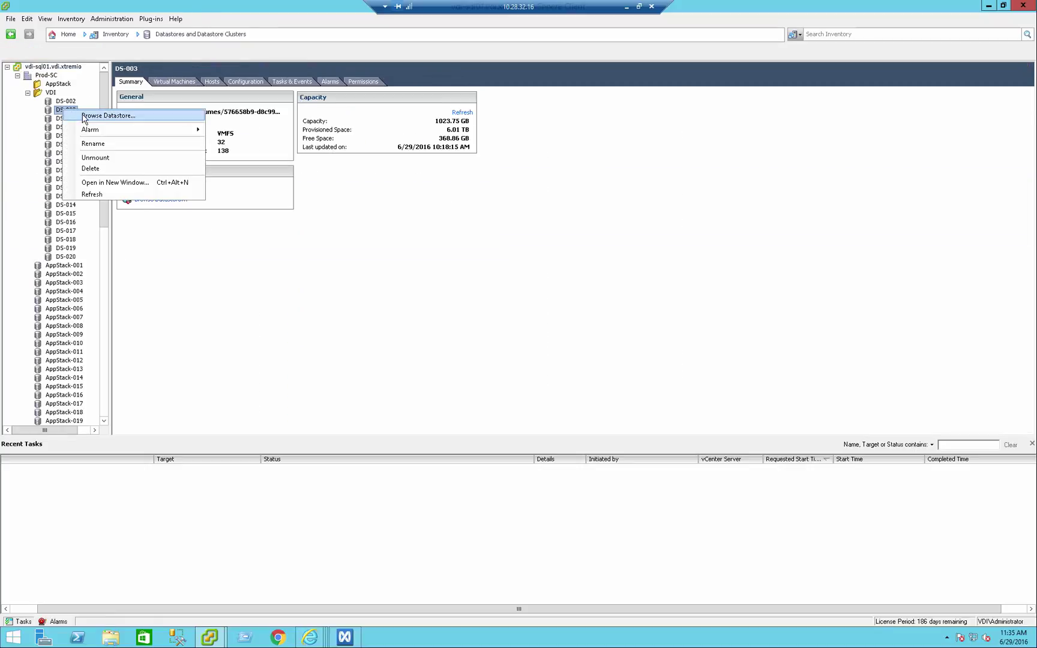
{"action": "left_click", "coordinate": [84, 115]}
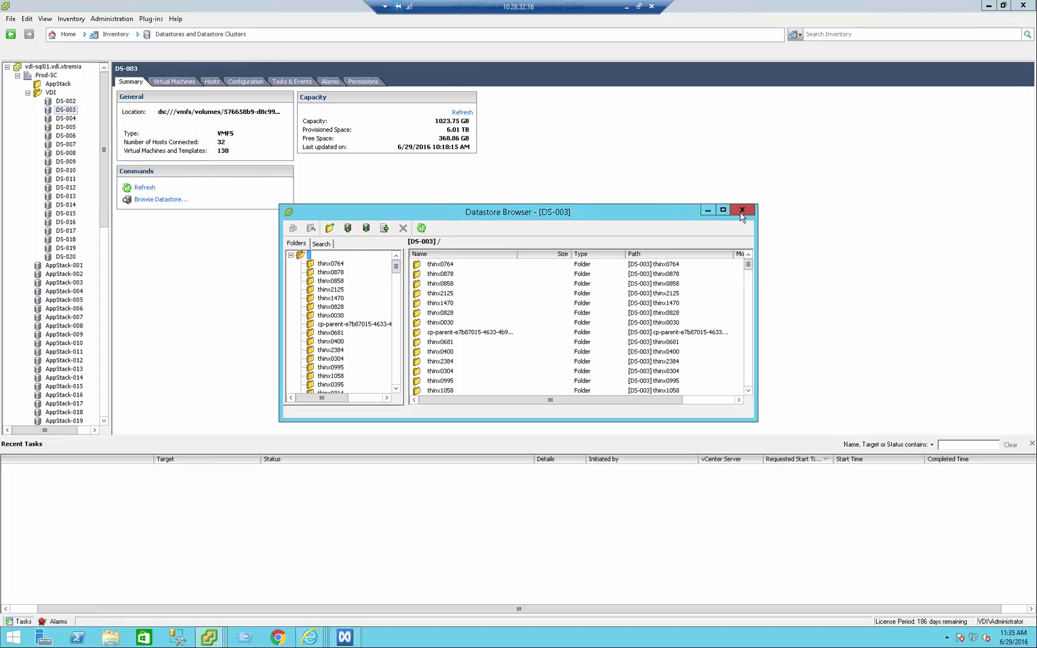
{"action": "left_click", "coordinate": [28, 236]}
Browse AppStack-002's cloudvolumes/apps folder holding the office-2016 disk.
{"action": "right_click", "coordinate": [52, 274]}
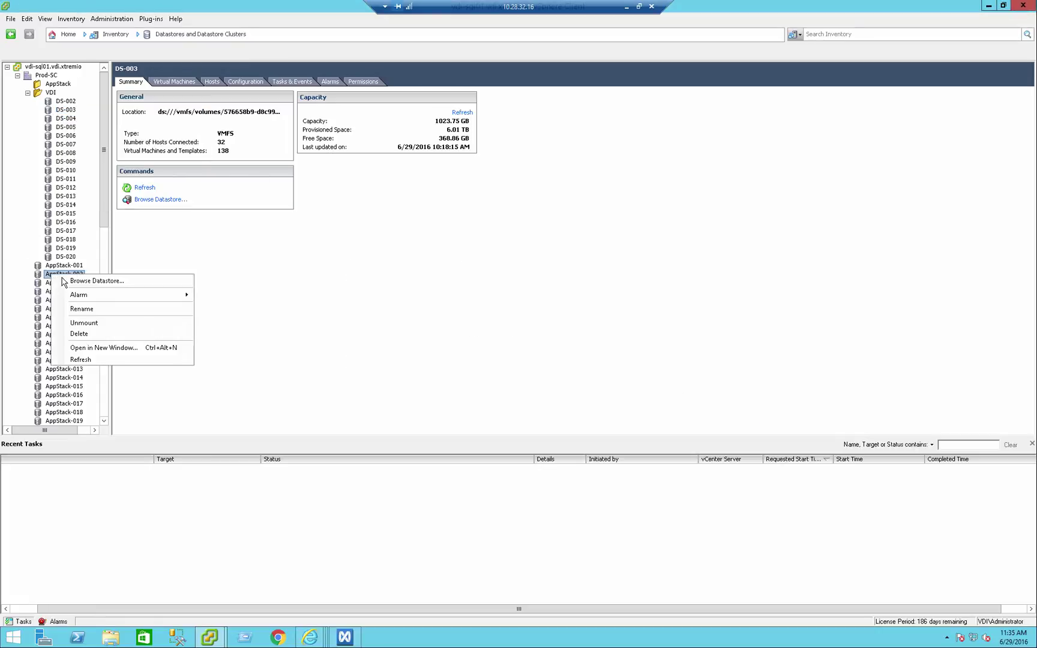
{"action": "left_click", "coordinate": [88, 282]}
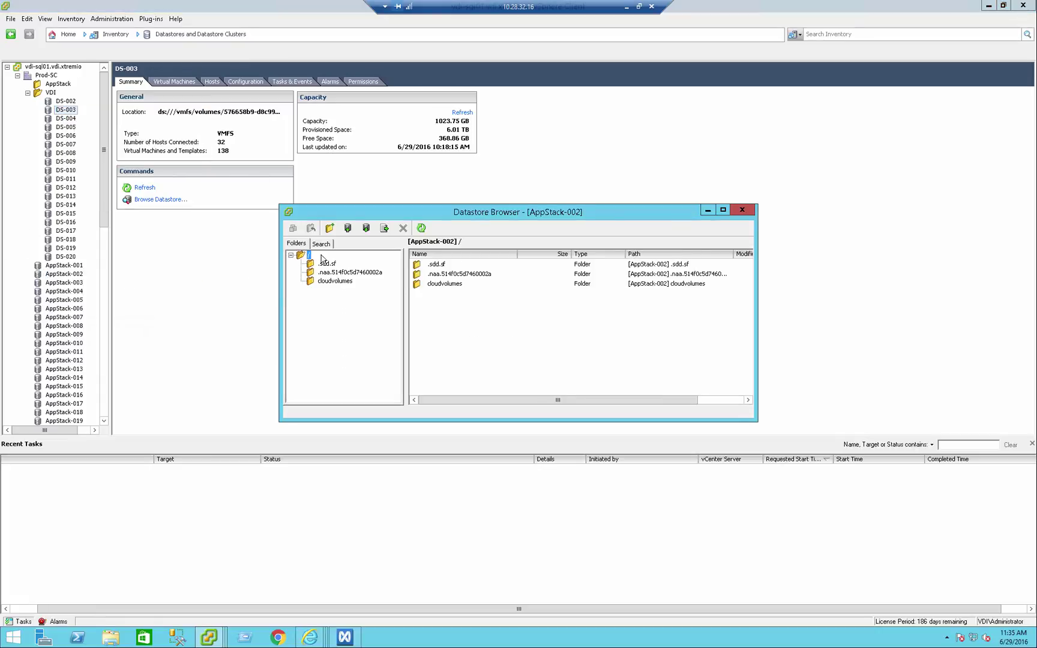
{"action": "double_click", "coordinate": [421, 287]}
{"action": "left_click", "coordinate": [419, 267]}
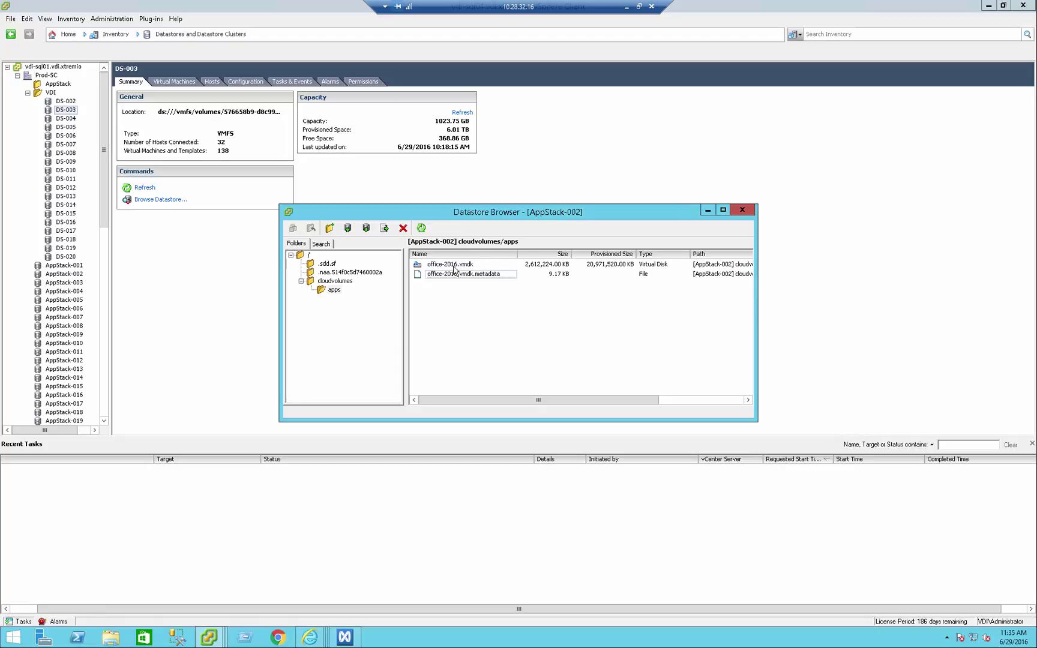
{"action": "left_click", "coordinate": [742, 210]}
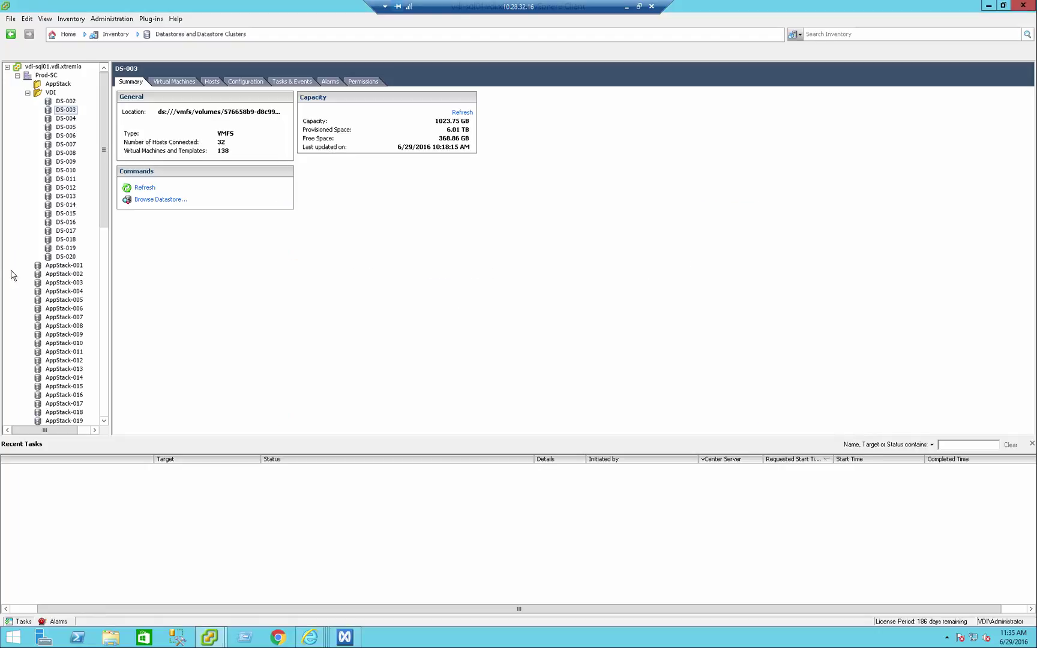
Check office-2016.vmdk (2.49 GB) in AppStack-011's cloudvolumes/apps folder, then close the browser.
{"action": "right_click", "coordinate": [67, 354]}
{"action": "left_click", "coordinate": [84, 358]}
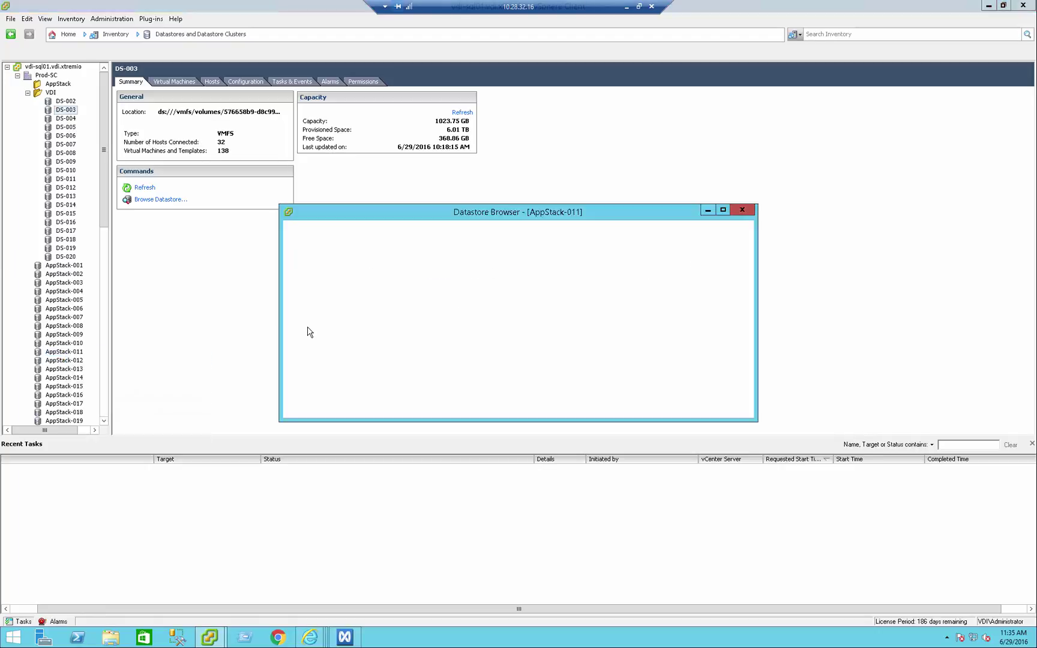
{"action": "double_click", "coordinate": [421, 287]}
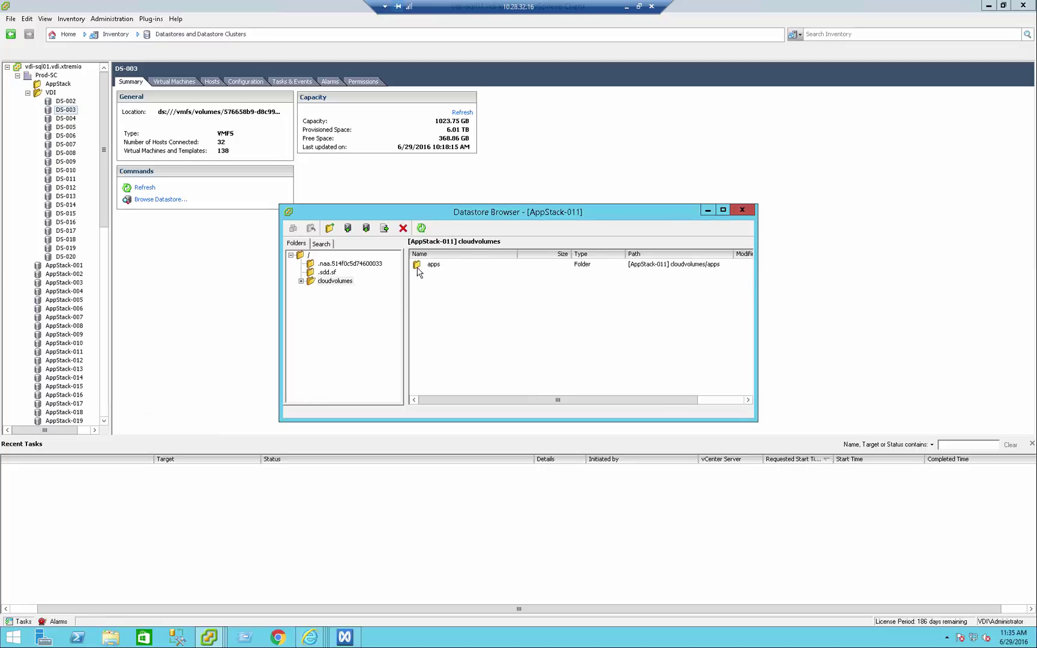
{"action": "double_click", "coordinate": [418, 269]}
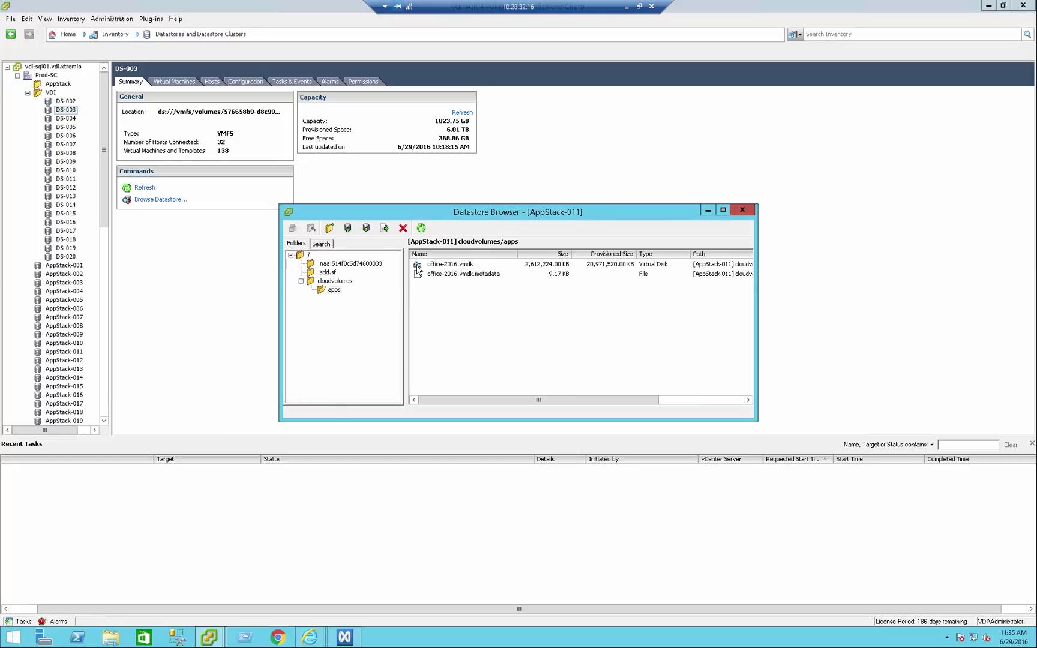
{"action": "left_click", "coordinate": [418, 269]}
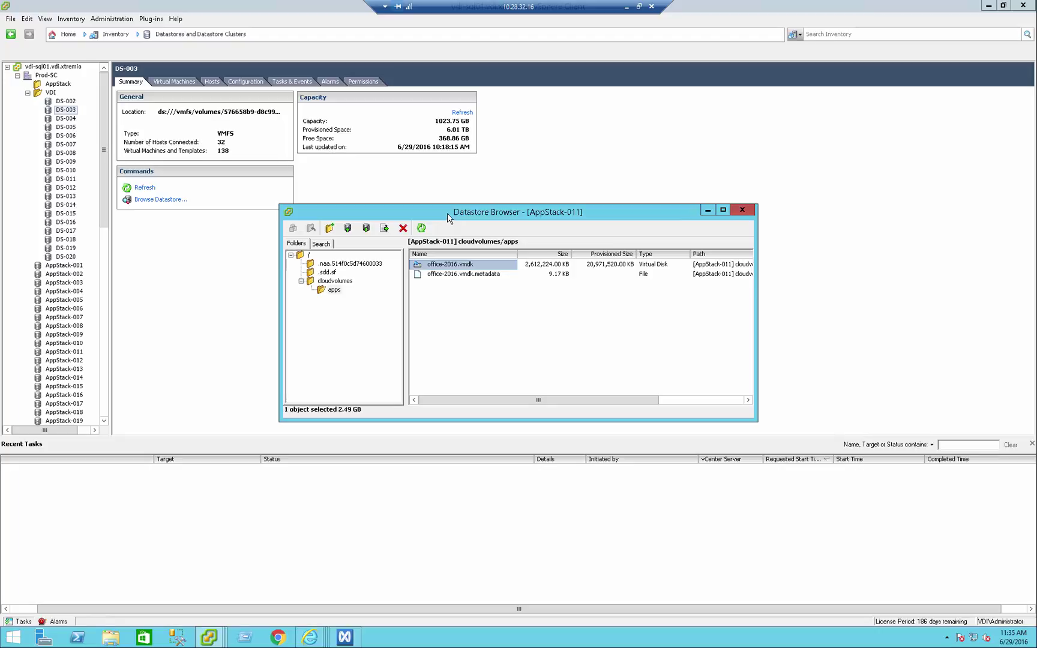
{"action": "left_click", "coordinate": [742, 211]}
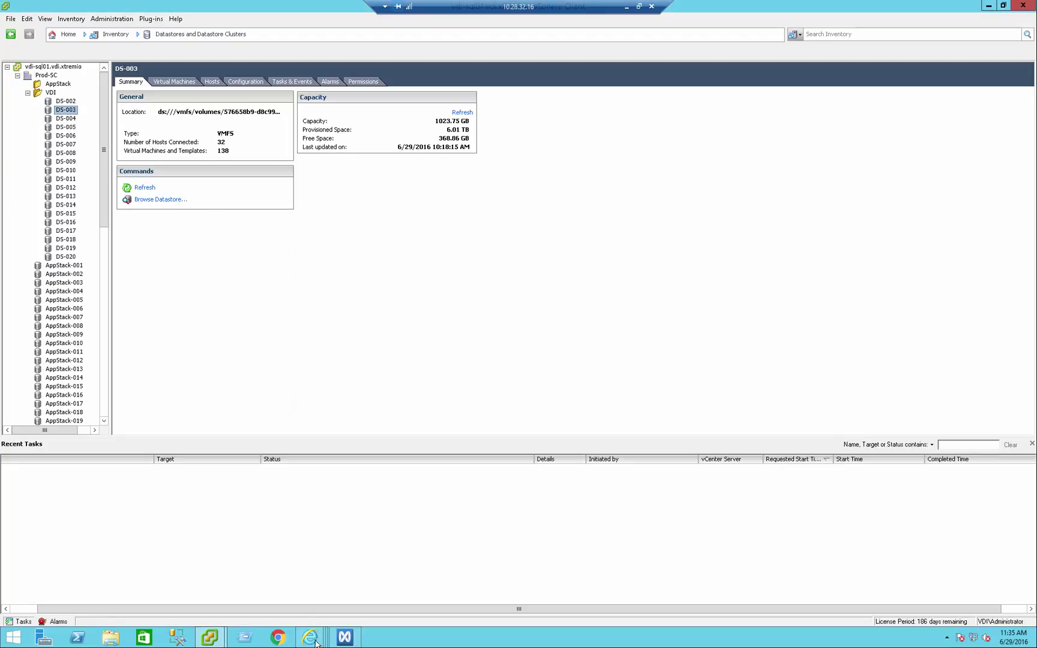
Confirm office-2016 is assigned to the LoginVSI group, then bring the thinx0001 console forward.
{"action": "left_click", "coordinate": [406, 589]}
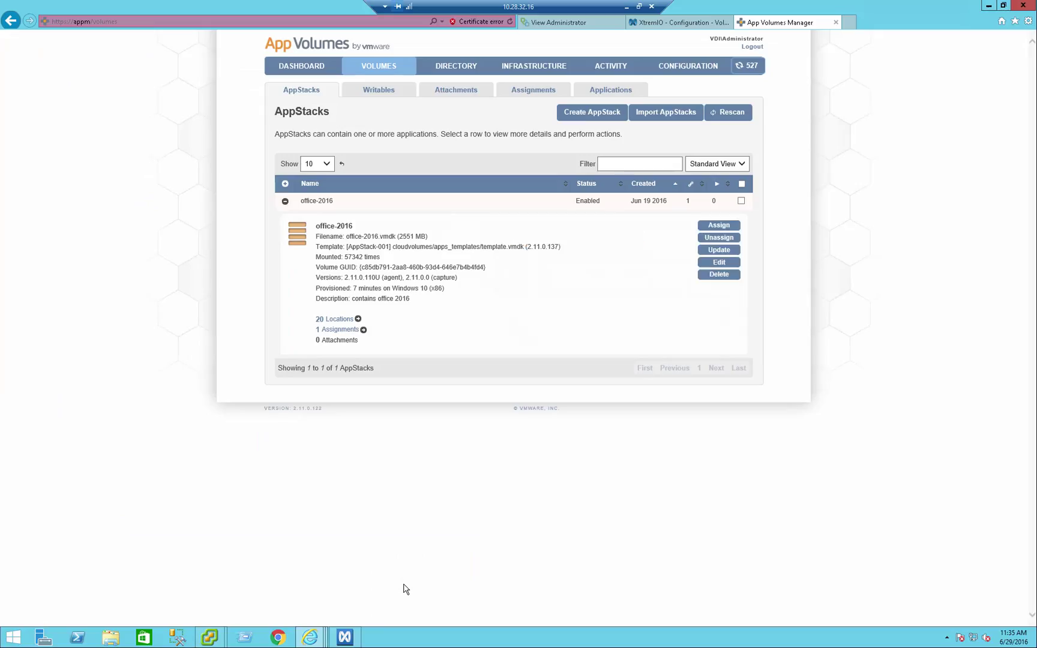
{"action": "left_click", "coordinate": [336, 333]}
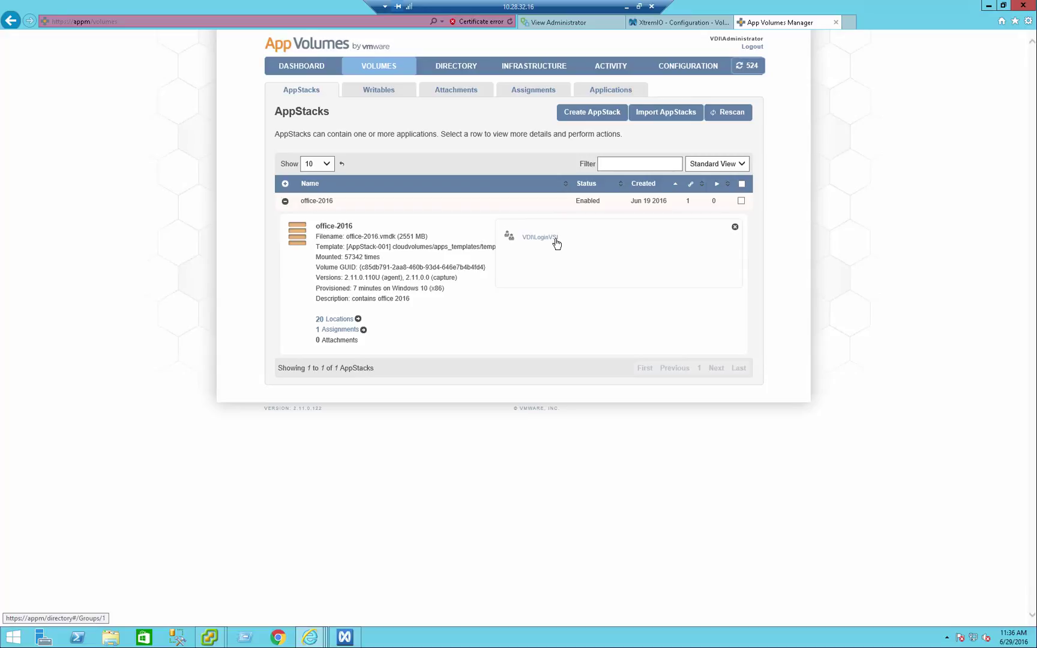
{"action": "left_click", "coordinate": [211, 641]}
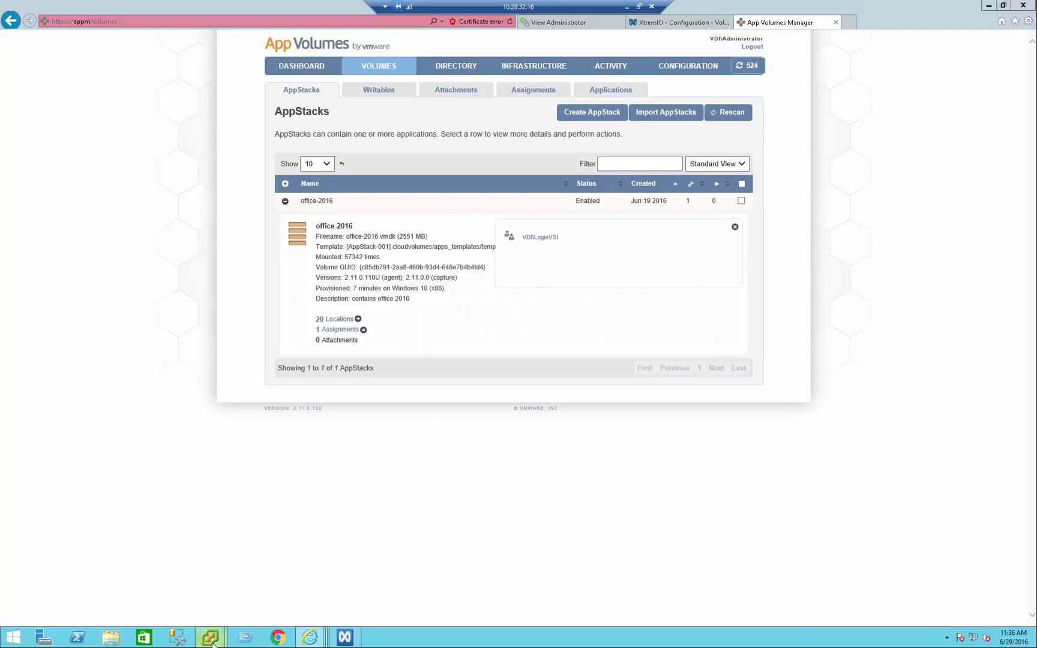
{"action": "left_click", "coordinate": [246, 588]}
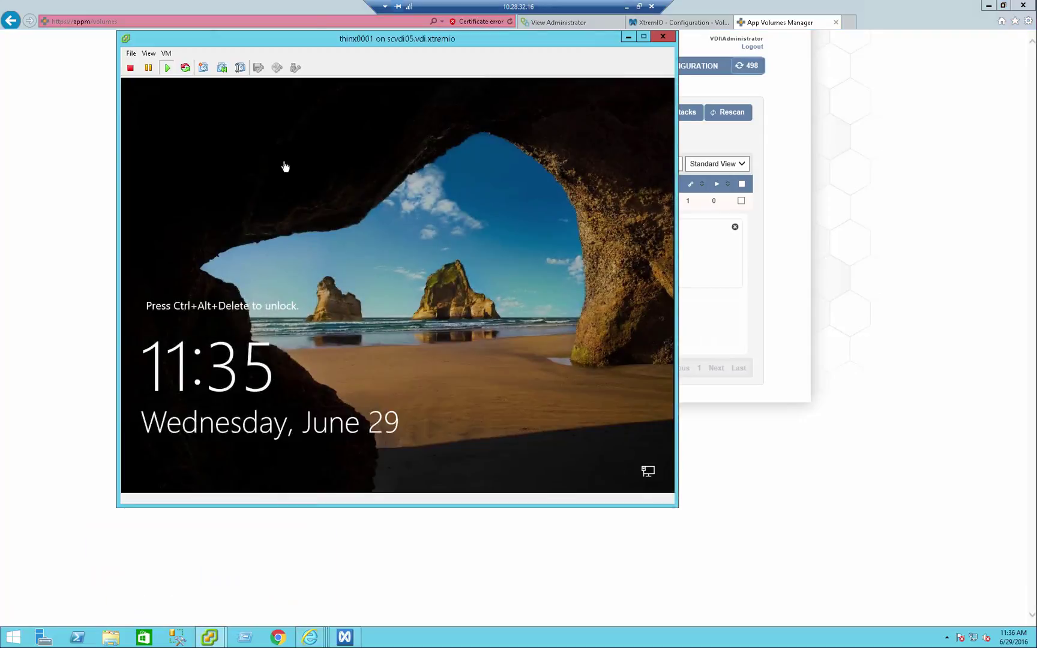
{"action": "left_click_drag", "start_coordinate": [374, 39], "coordinate": [381, 68]}
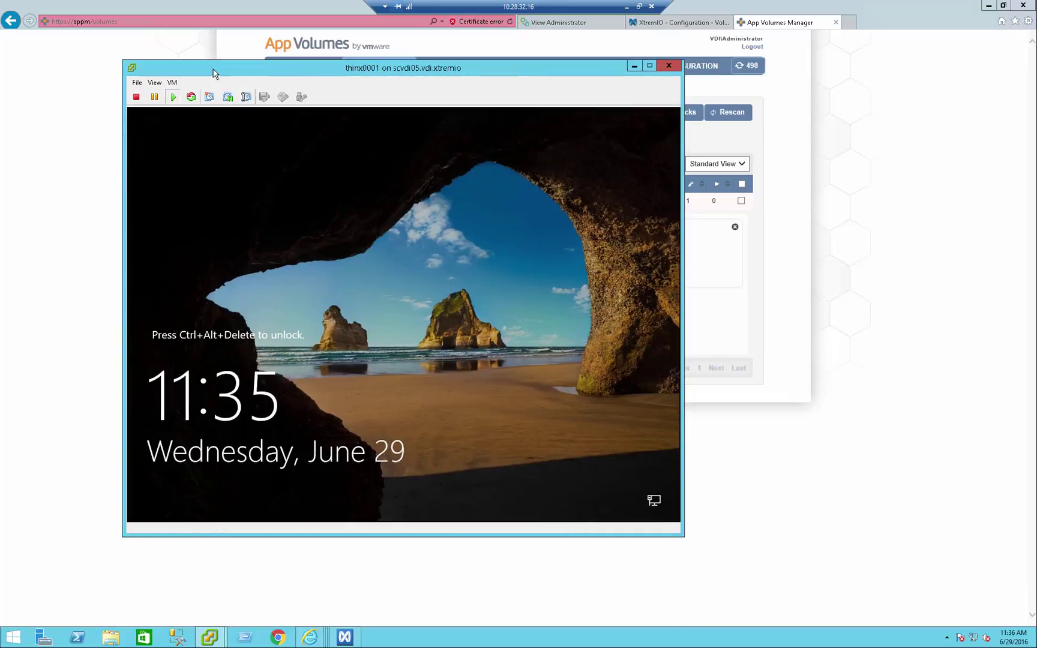
Review thinx0001's settings (4096 MB memory, 2 CPUs, Hard disk 1 on DS-009) and cancel unchanged.
{"action": "left_click", "coordinate": [171, 86]}
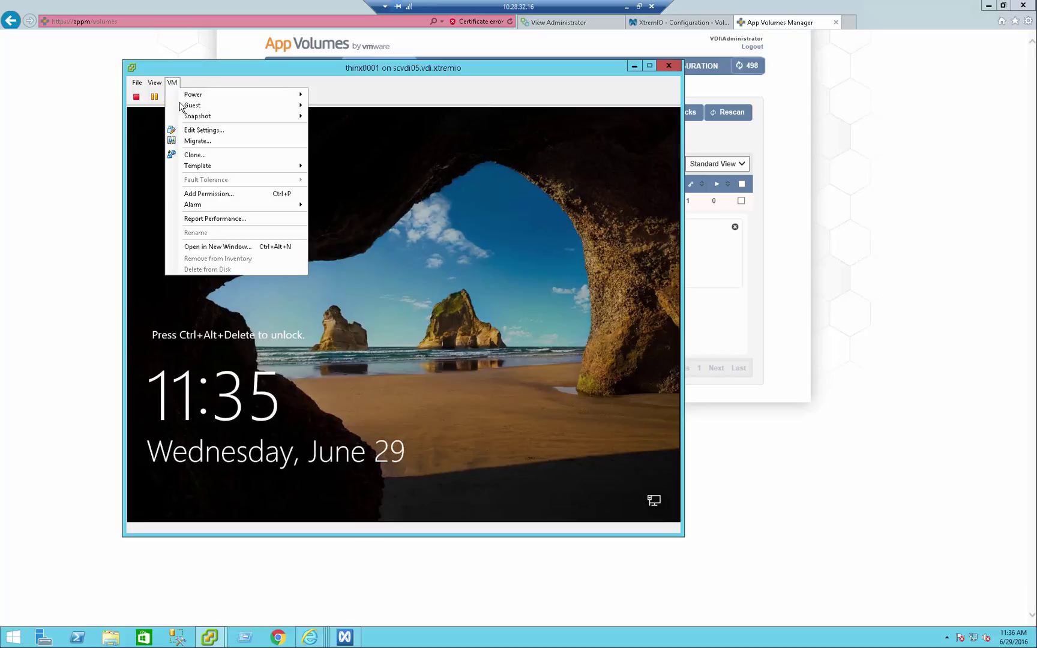
{"action": "left_click", "coordinate": [191, 132]}
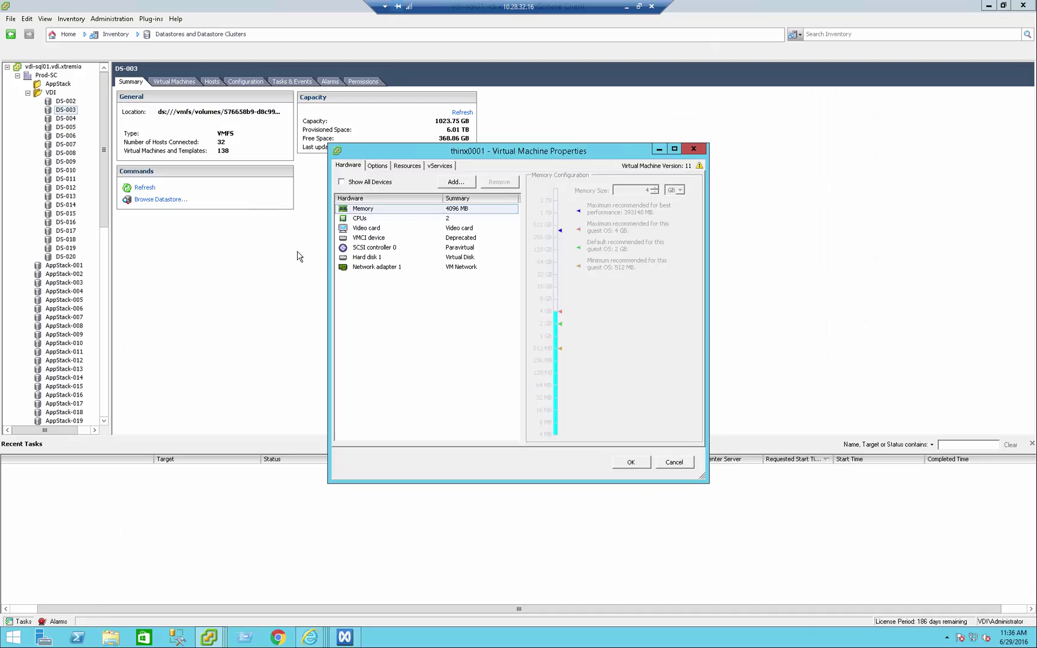
{"action": "left_click", "coordinate": [354, 258]}
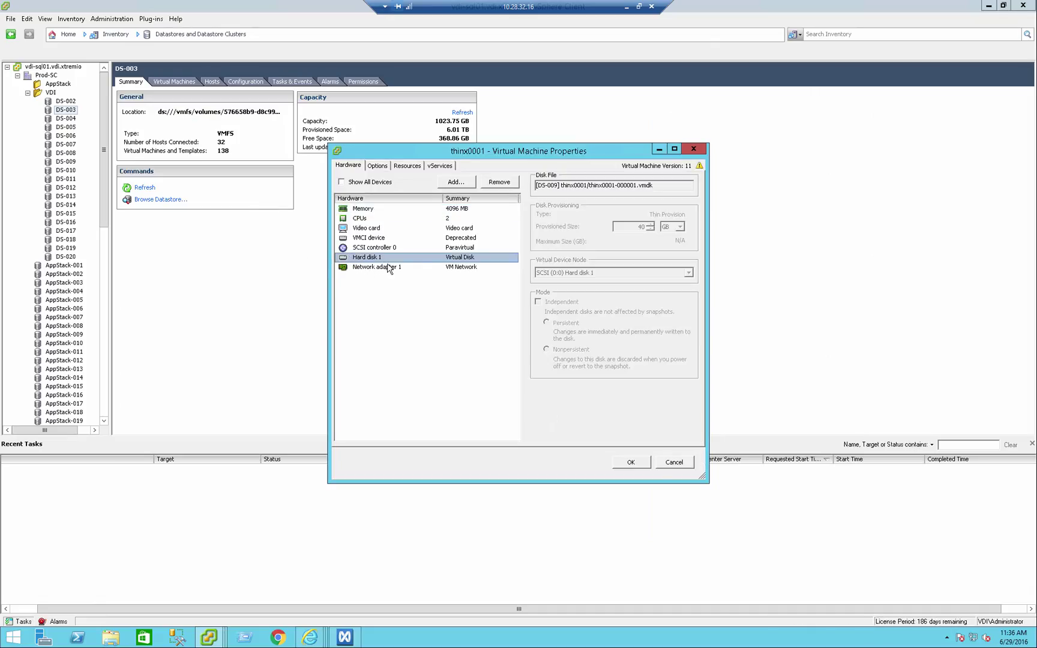
{"action": "left_click", "coordinate": [673, 463]}
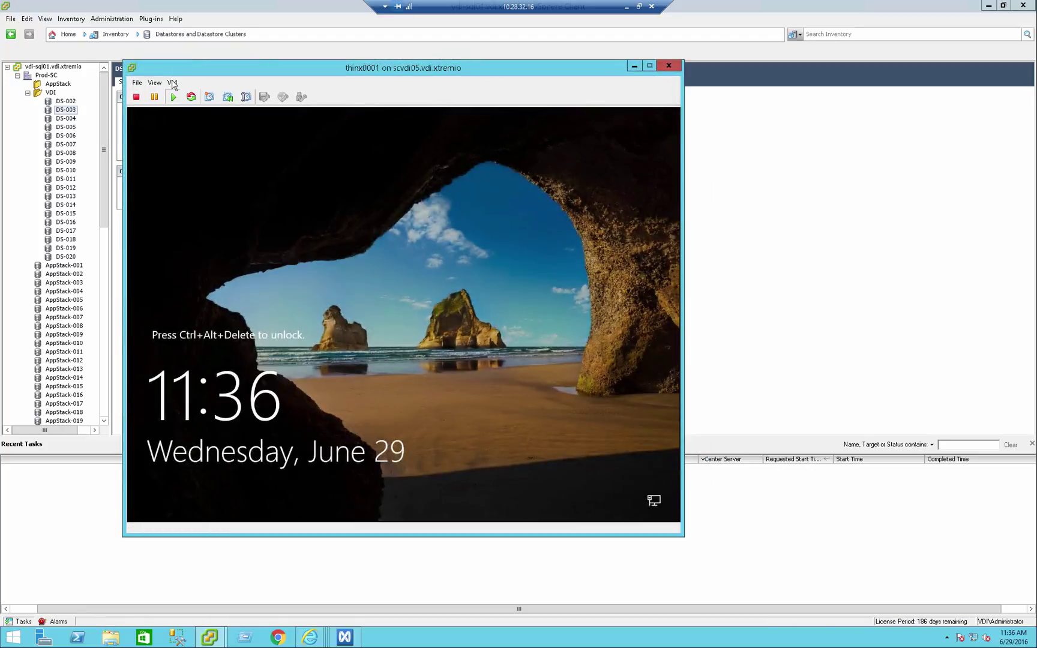
{"action": "left_click", "coordinate": [173, 83]}
Sign in to the thinx0001 guest as administrator with the account password.
{"action": "mouse_move", "coordinate": [260, 111]}
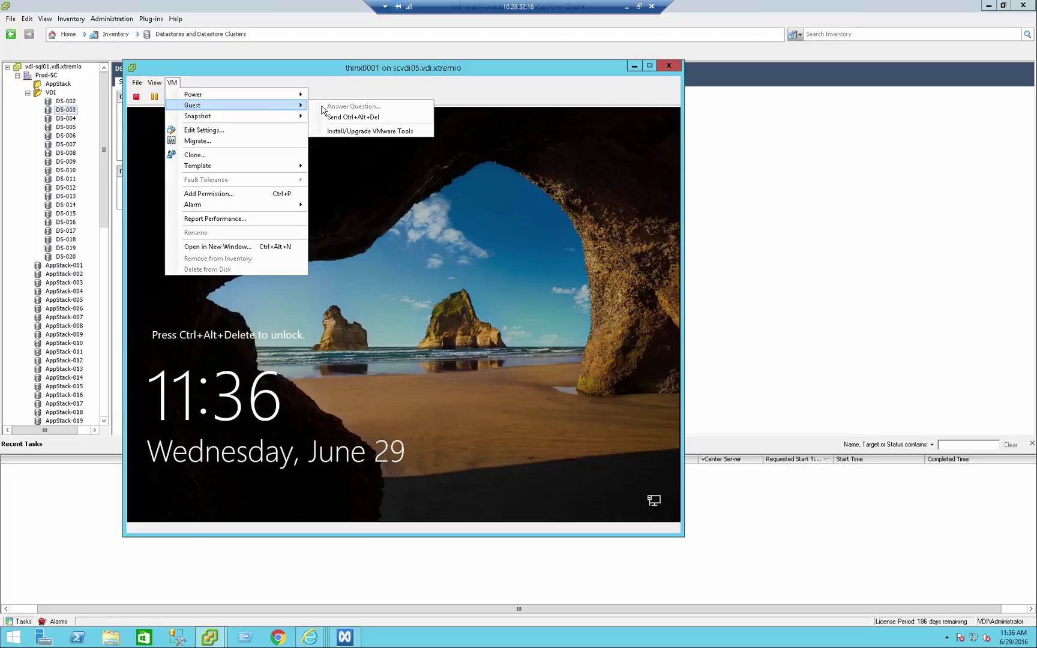
{"action": "left_click", "coordinate": [361, 117]}
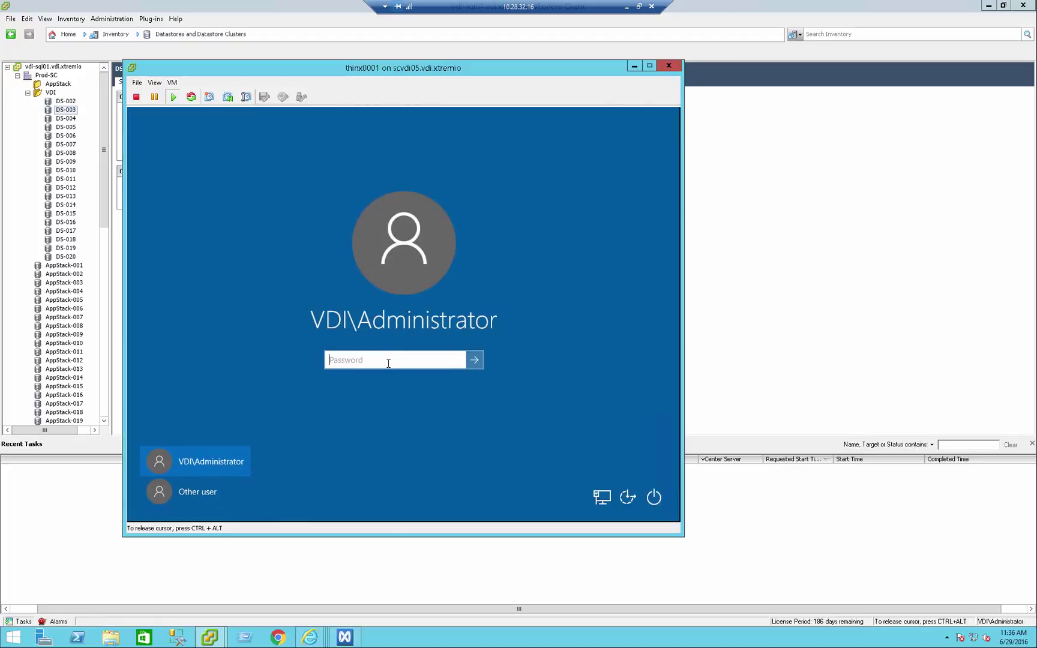
{"action": "type", "text": "••••••••••"}
{"action": "key", "text": "Return"}
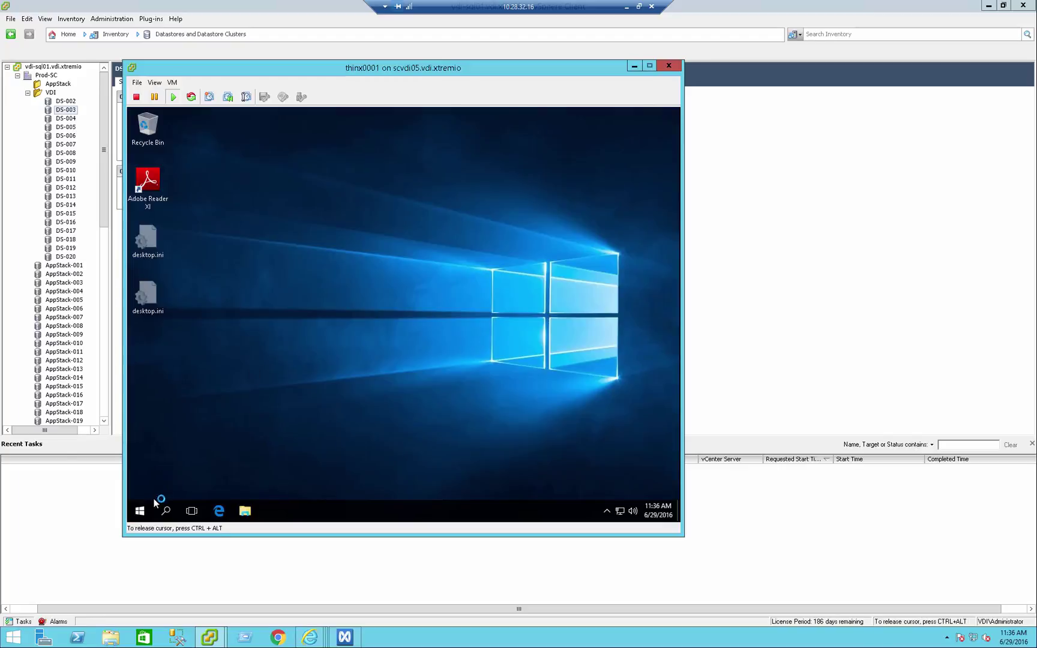
Open Settings > System > Apps & features maximized and scroll through the installed programs.
{"action": "left_click", "coordinate": [146, 511]}
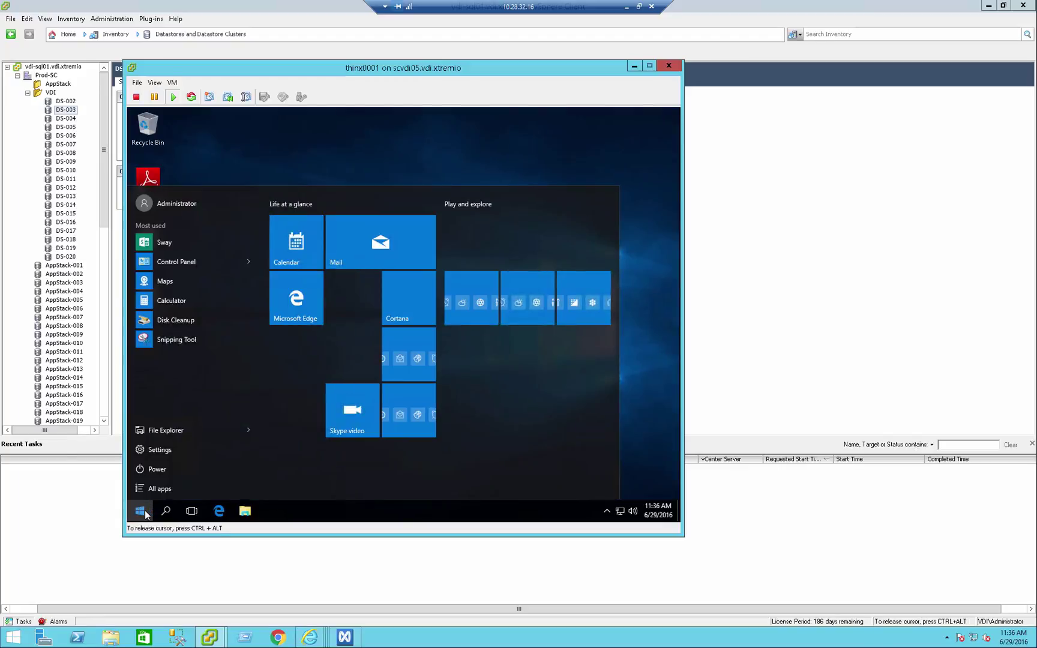
{"action": "left_click", "coordinate": [153, 449]}
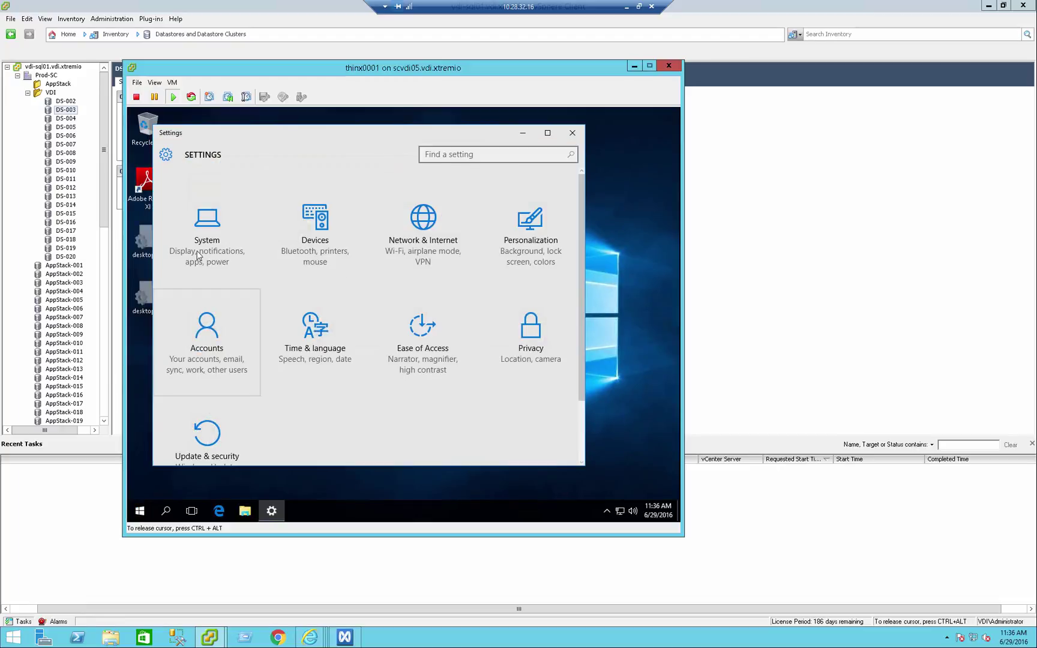
{"action": "left_click", "coordinate": [202, 249]}
{"action": "left_click", "coordinate": [190, 236]}
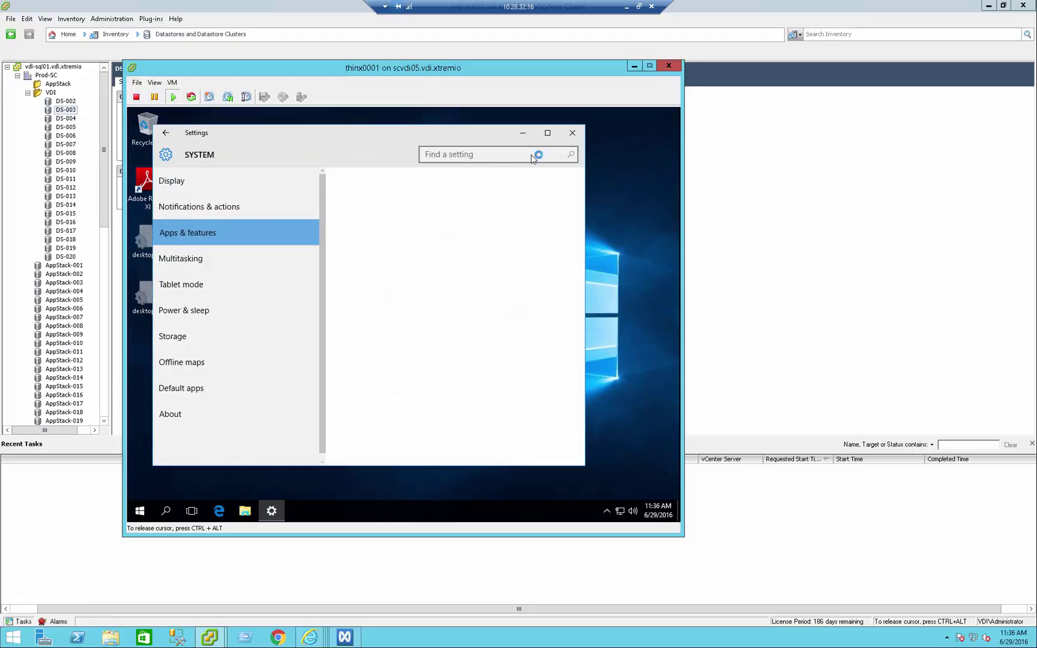
{"action": "left_click", "coordinate": [548, 133]}
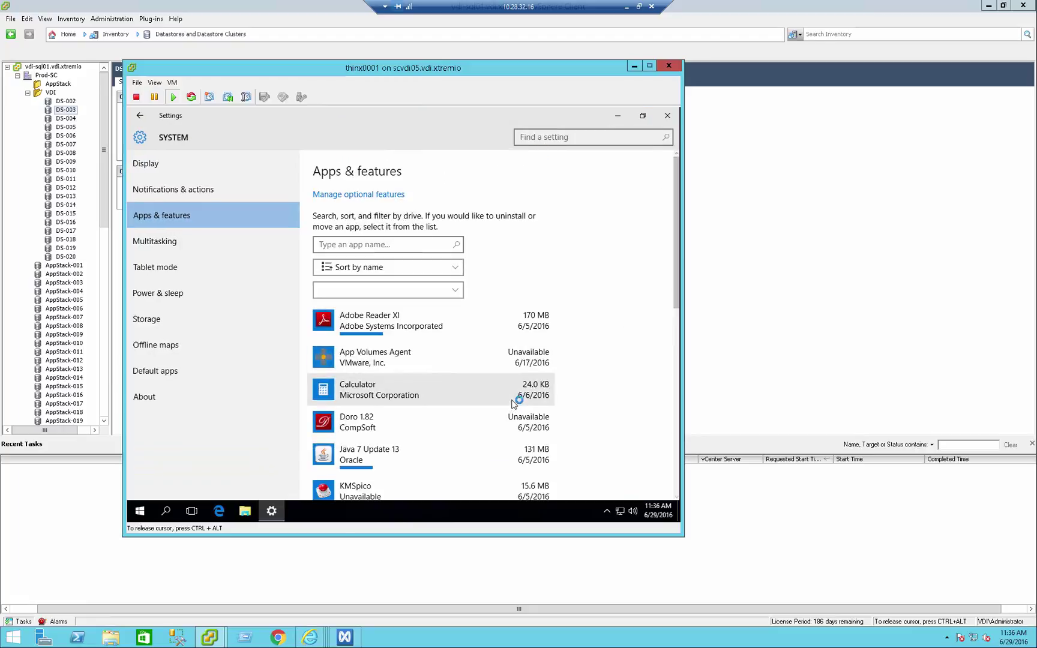
{"action": "scroll", "coordinate": [423, 270], "scroll_direction": "down", "scroll_amount": 3}
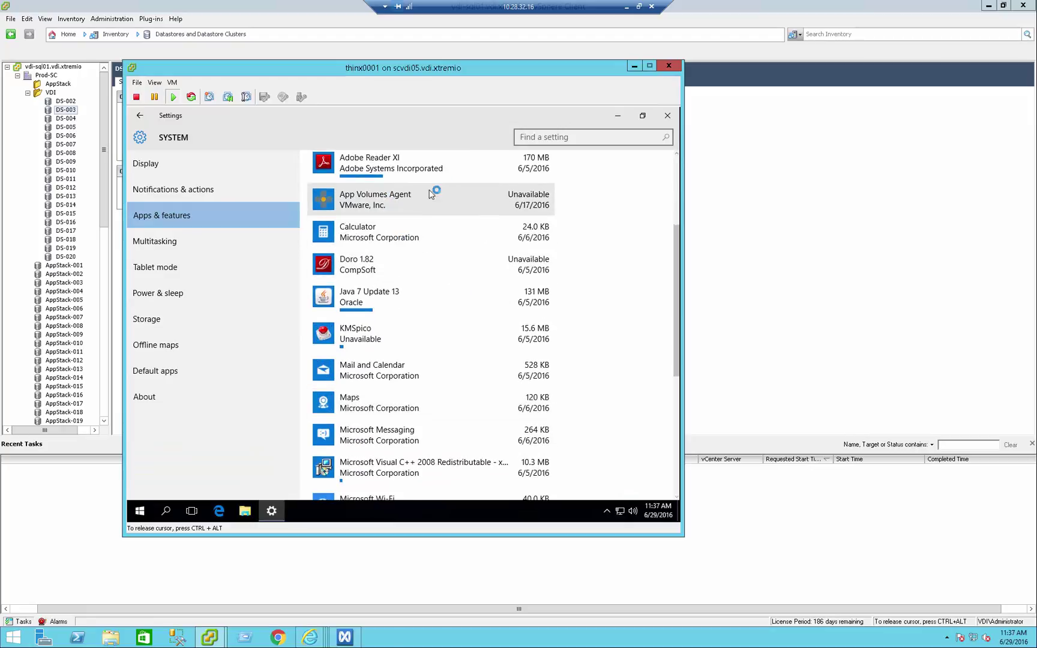
{"action": "scroll", "coordinate": [481, 440], "scroll_direction": "down", "scroll_amount": 5}
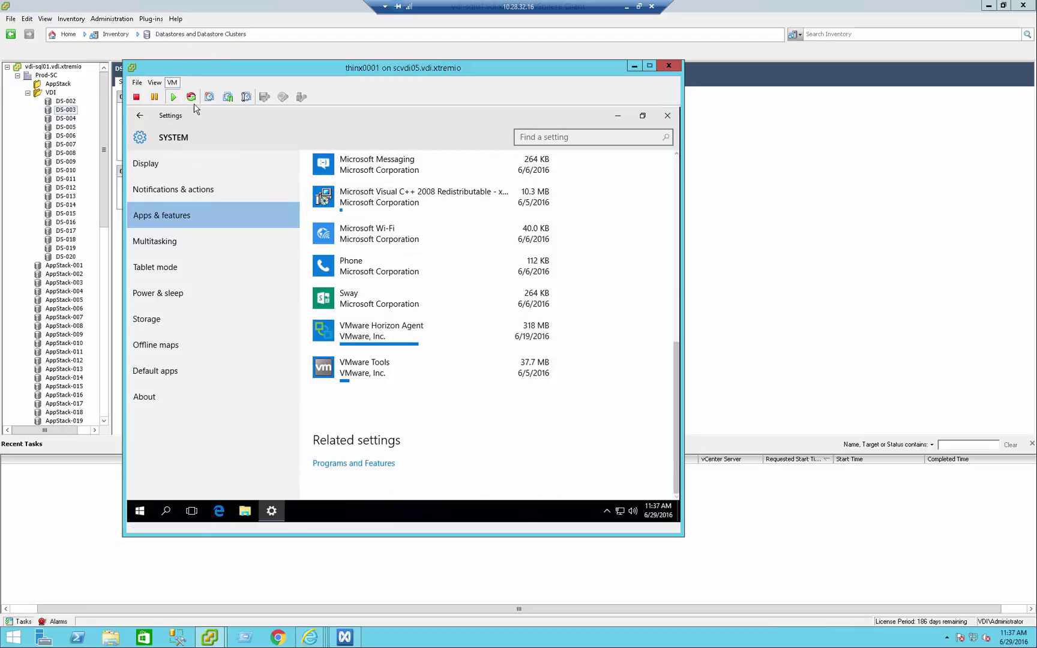
Sign the administrator out of the thinx0001 guest from its security options screen.
{"action": "left_click", "coordinate": [173, 83]}
{"action": "mouse_move", "coordinate": [234, 109]}
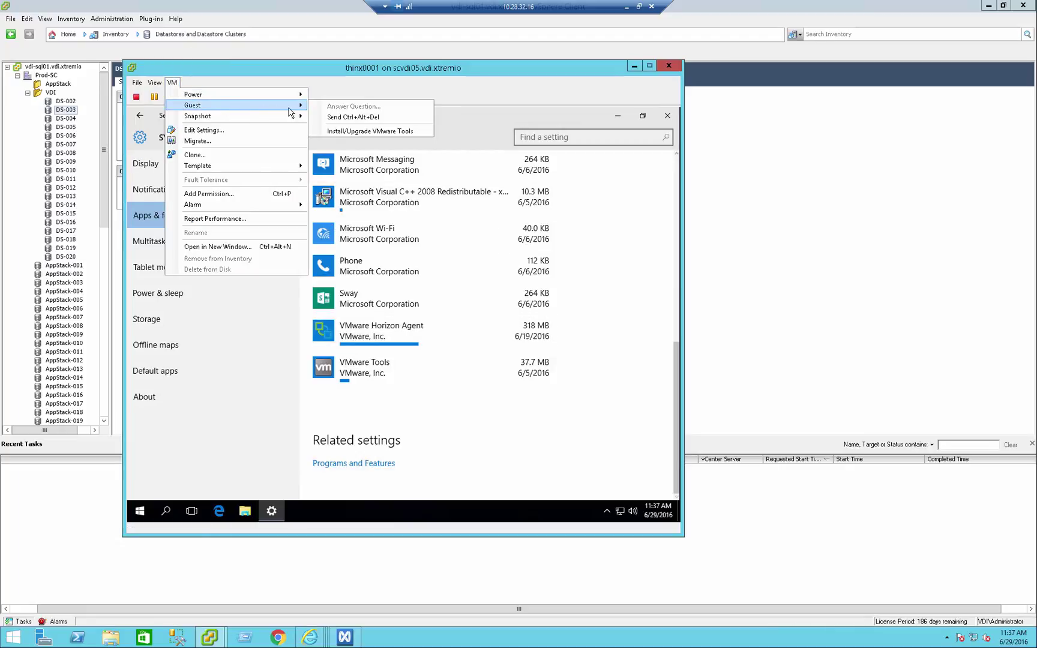
{"action": "left_click", "coordinate": [339, 114]}
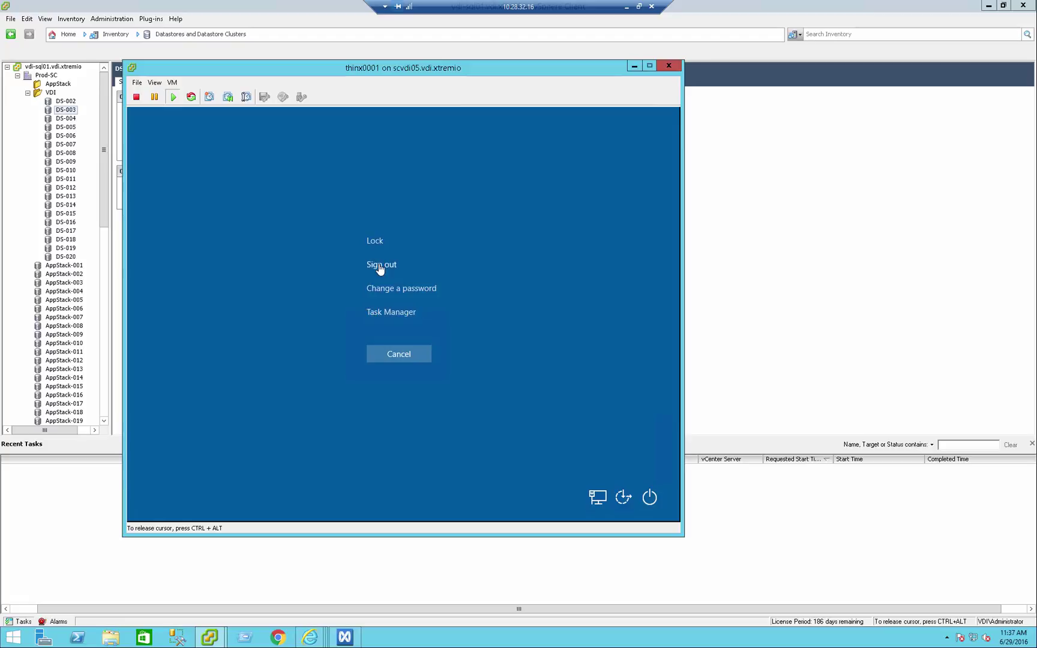
{"action": "left_click", "coordinate": [380, 265]}
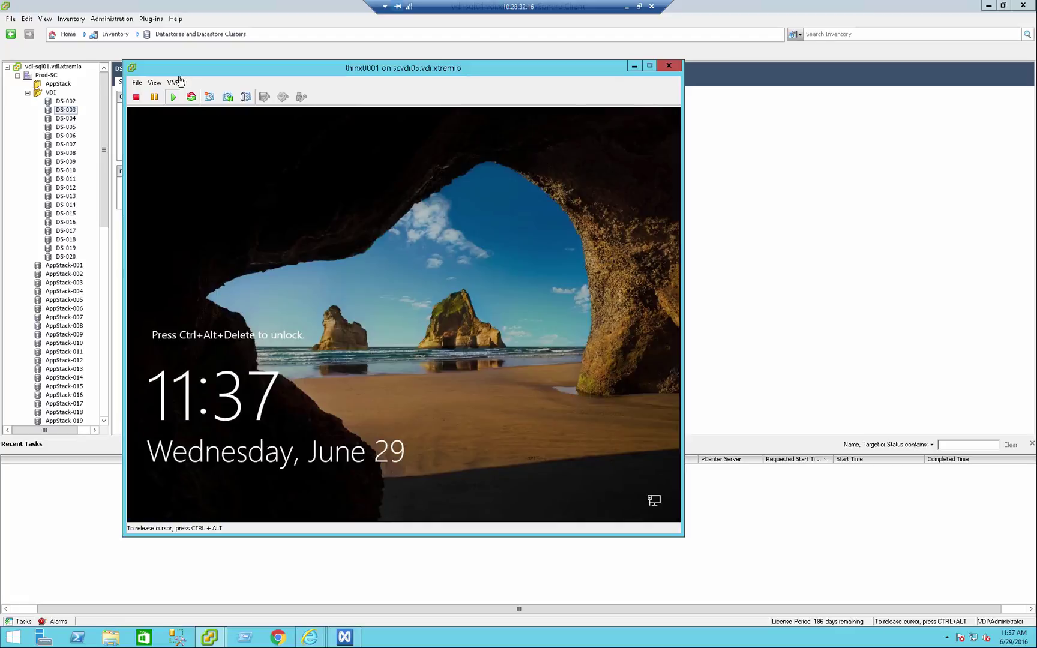
Sign in to the thinx0001 guest as the Login VSI domain test user with its password.
{"action": "left_click", "coordinate": [177, 82]}
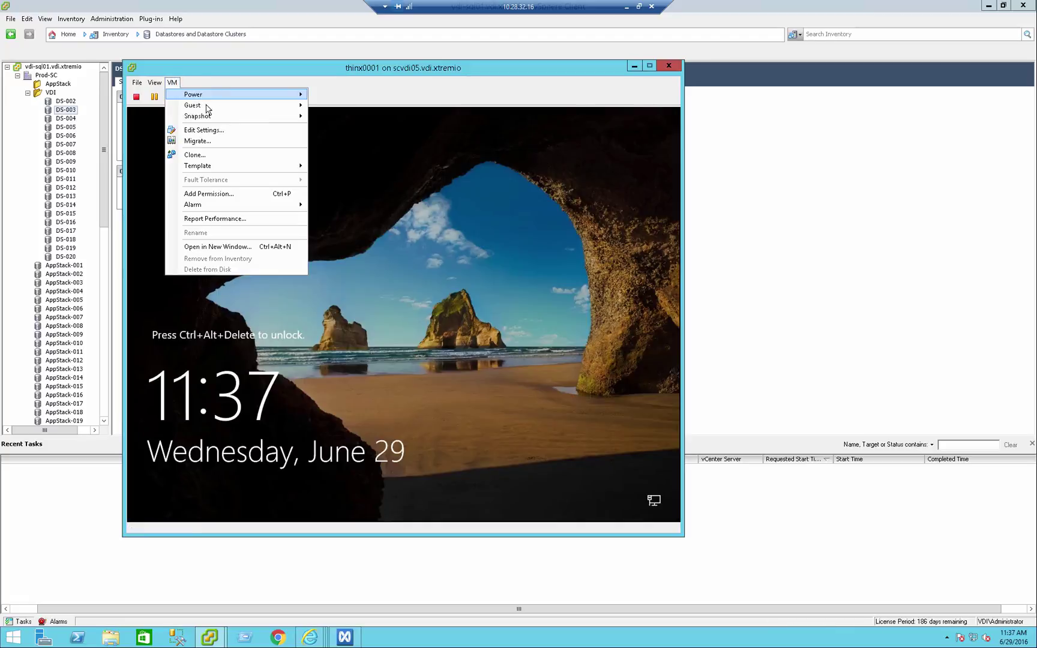
{"action": "mouse_move", "coordinate": [281, 112]}
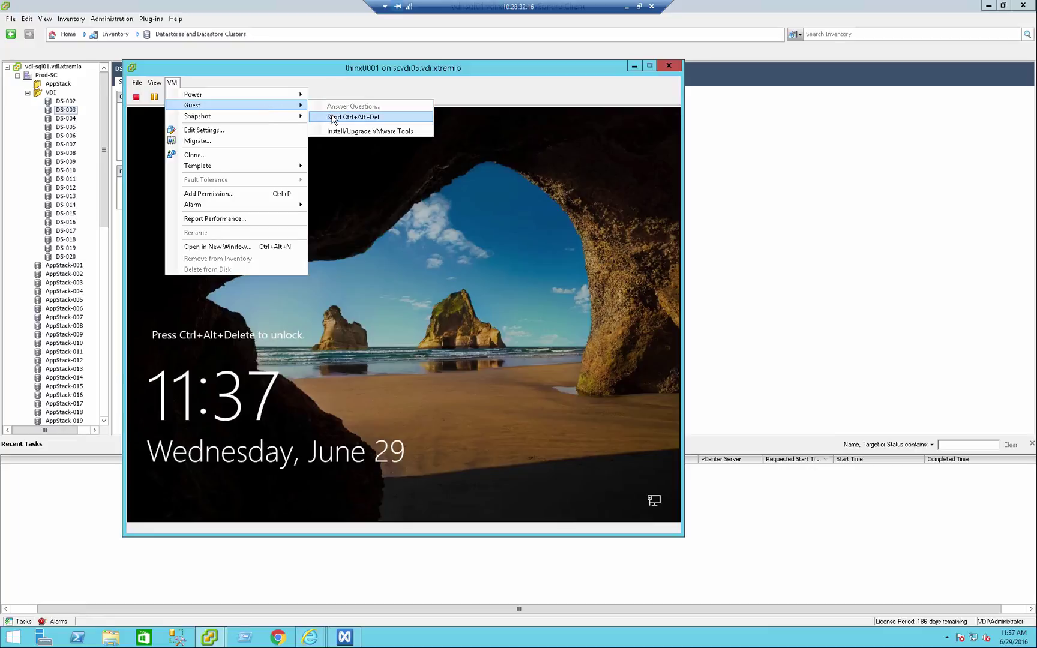
{"action": "left_click", "coordinate": [331, 116]}
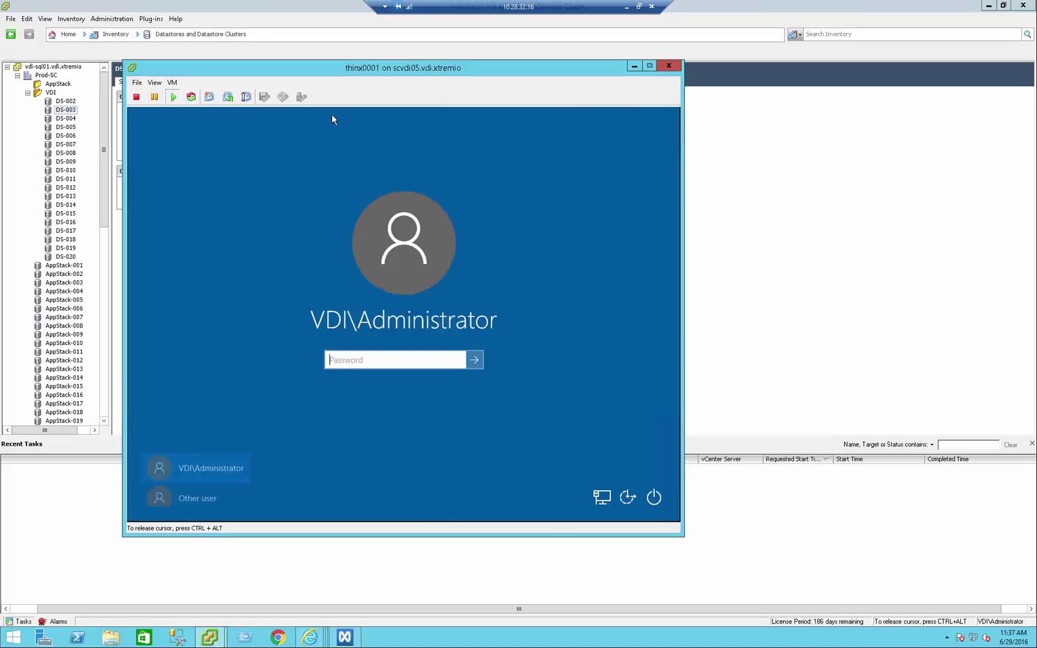
{"action": "left_click", "coordinate": [205, 496]}
{"action": "type", "text": "vdi\\loginvsi1"}
{"action": "key", "text": "Tab"}
{"action": "type", "text": "•••••••••"}
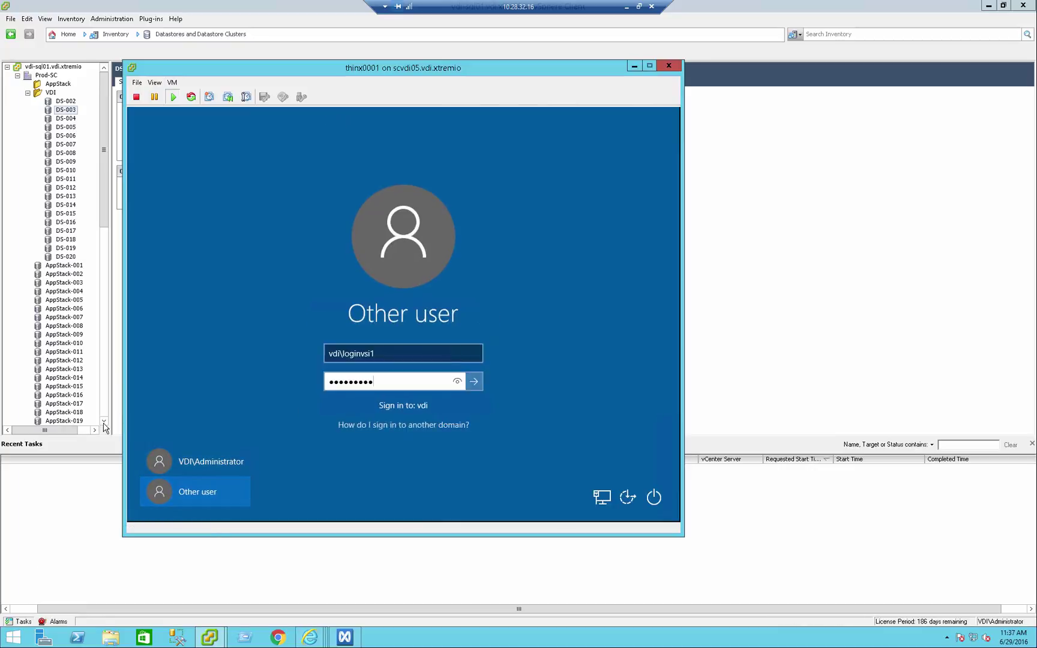
{"action": "key", "text": "Return"}
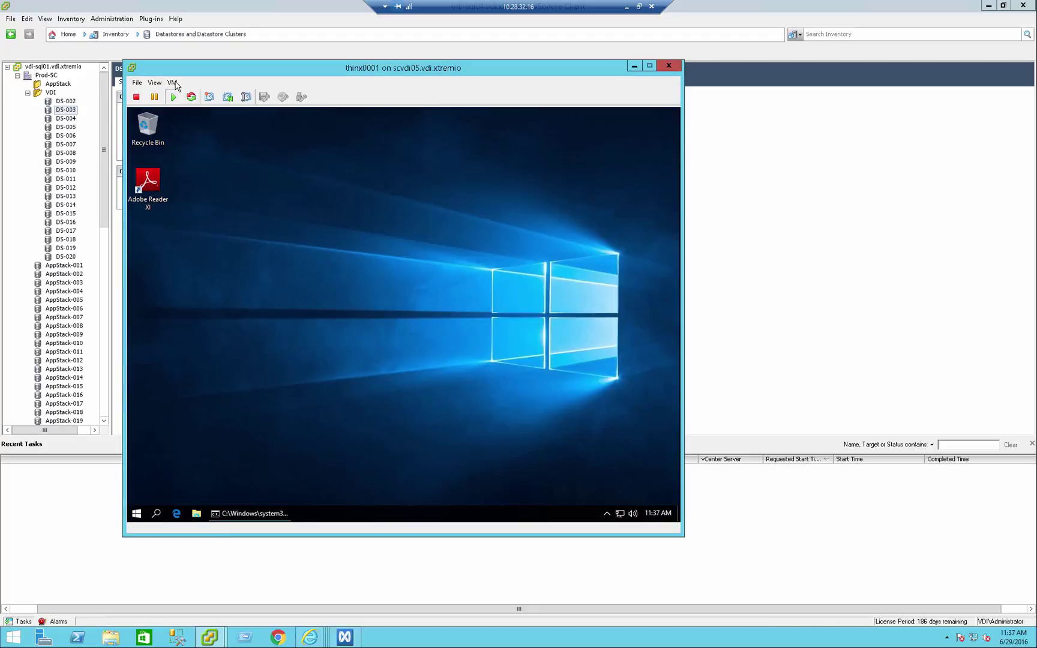
{"action": "left_click", "coordinate": [172, 83]}
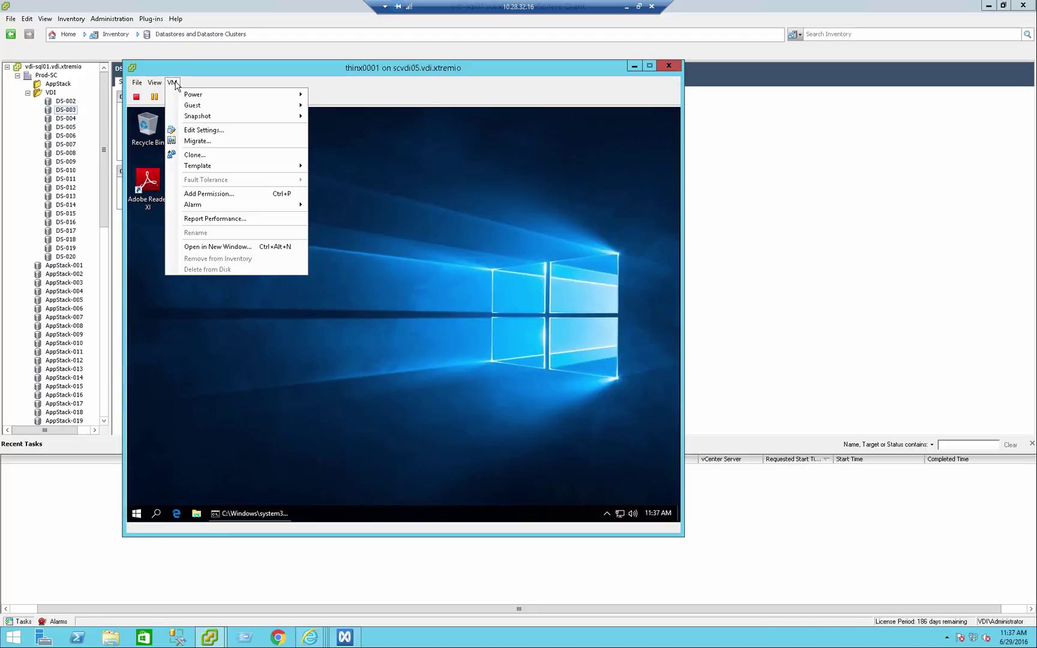
{"action": "left_click", "coordinate": [203, 129]}
{"action": "left_click", "coordinate": [371, 278]}
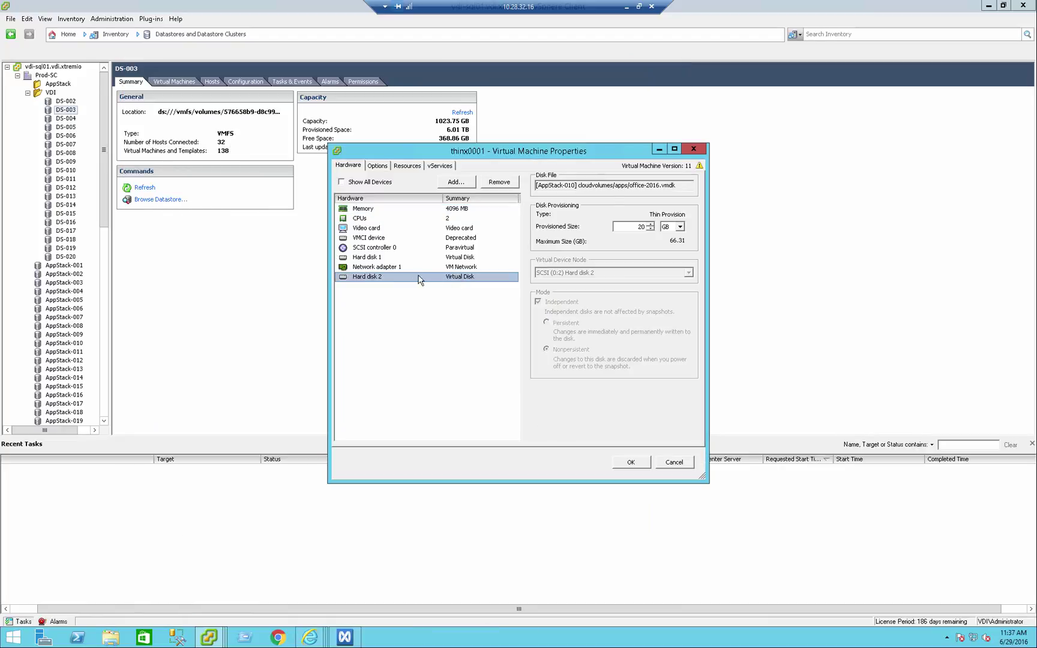
{"action": "left_click_drag", "start_coordinate": [683, 187], "coordinate": [629, 187]}
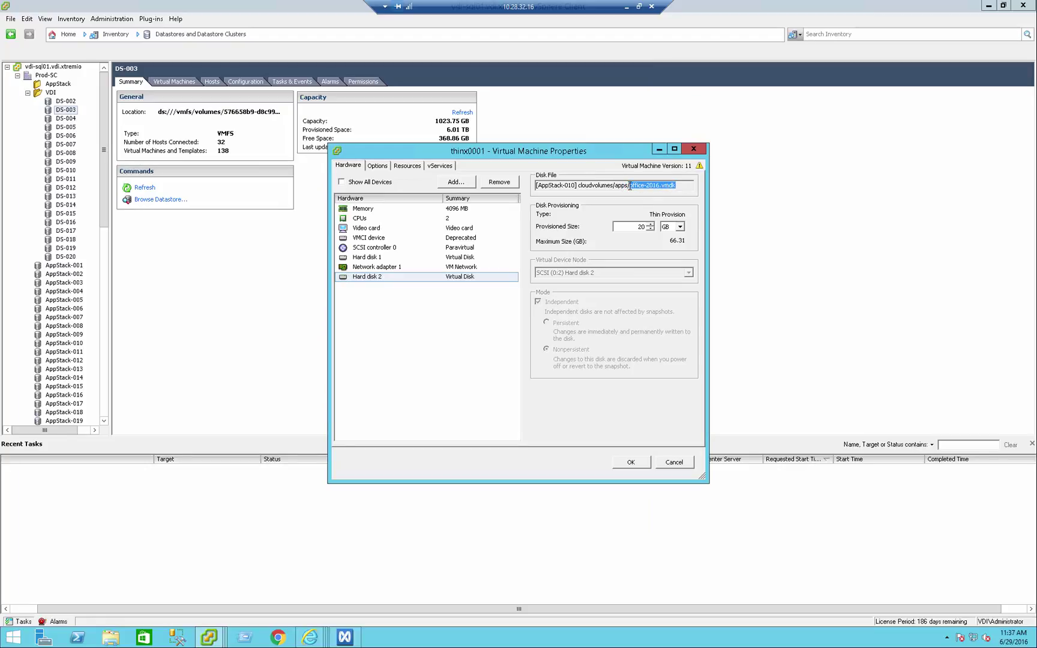
Close the VM properties and confirm Microsoft Office Professional Plus 2016 in the guest's installed apps.
{"action": "left_click", "coordinate": [674, 462]}
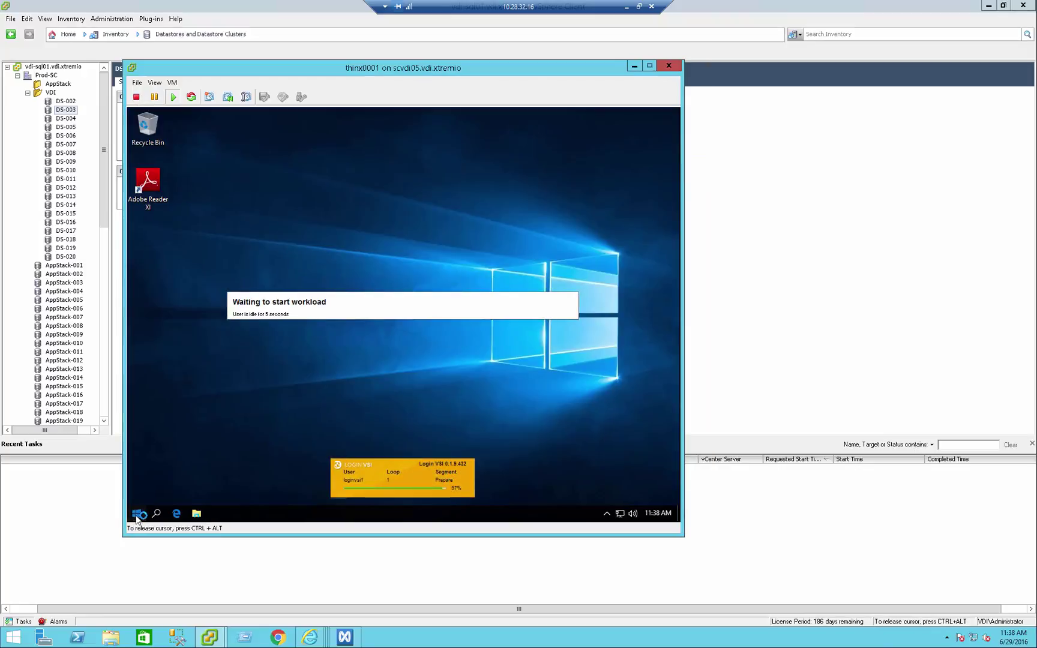
{"action": "left_click", "coordinate": [136, 514]}
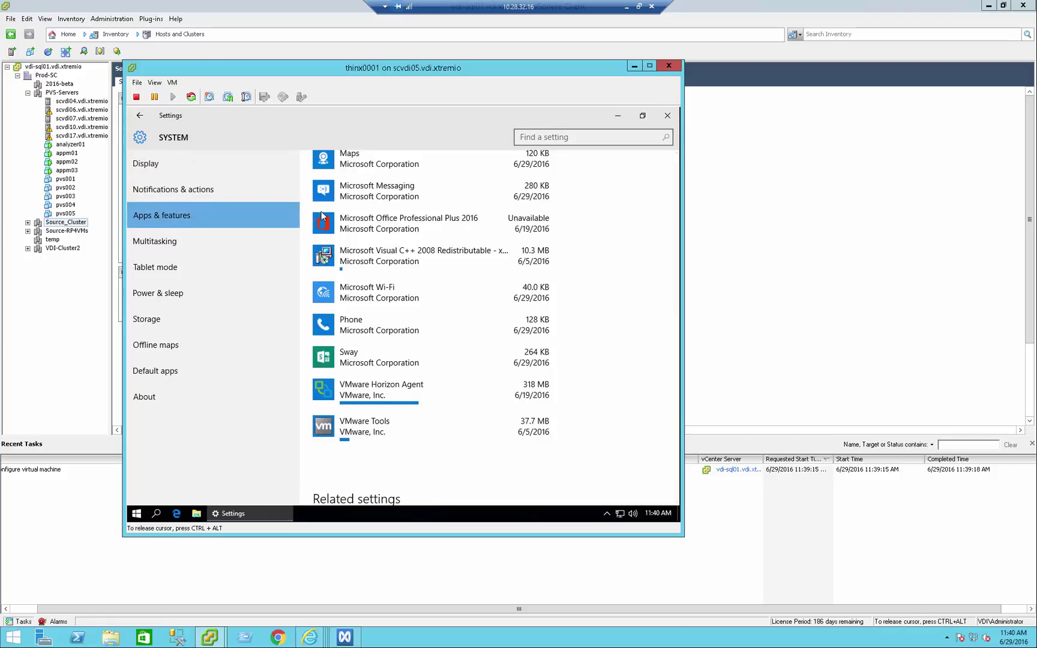
{"action": "left_click", "coordinate": [357, 224]}
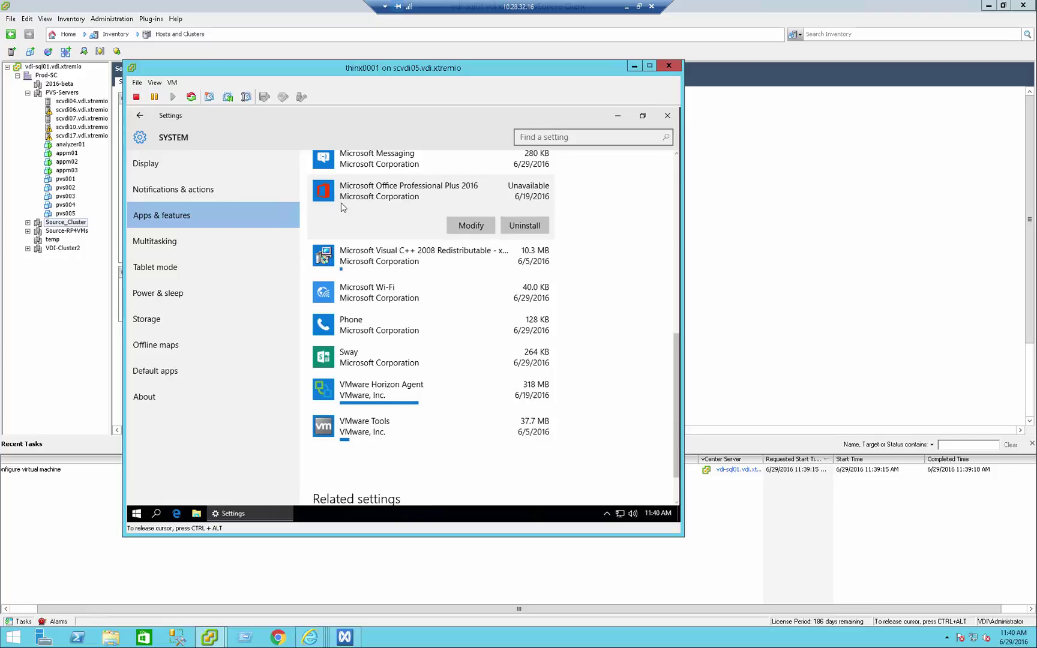
Launch Excel 2016 from All apps and create a blank workbook.
{"action": "left_click", "coordinate": [137, 514]}
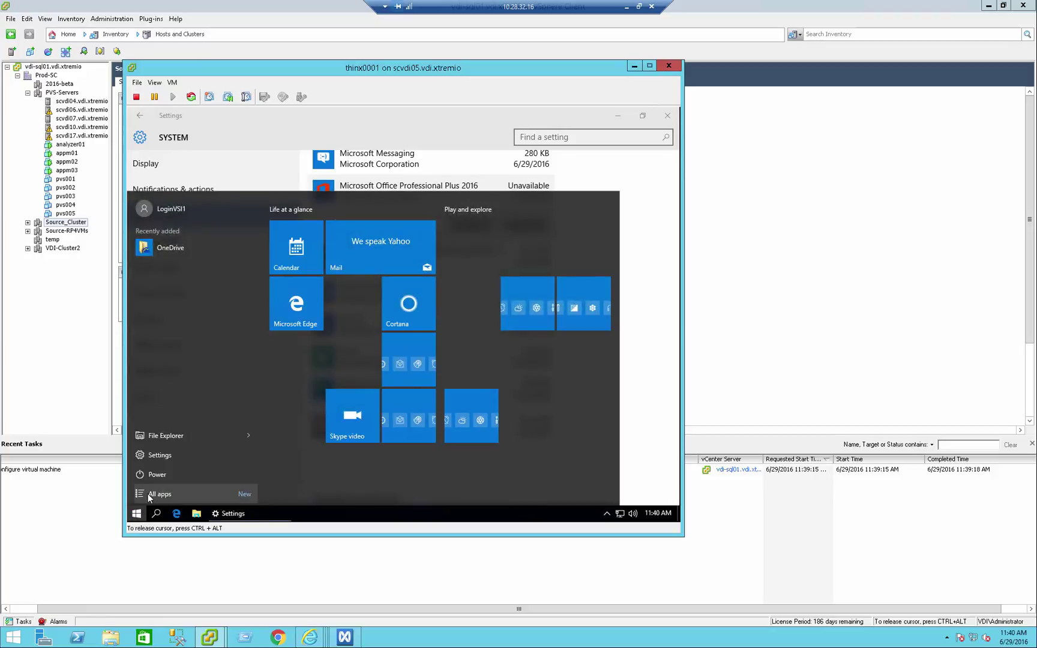
{"action": "left_click", "coordinate": [148, 493]}
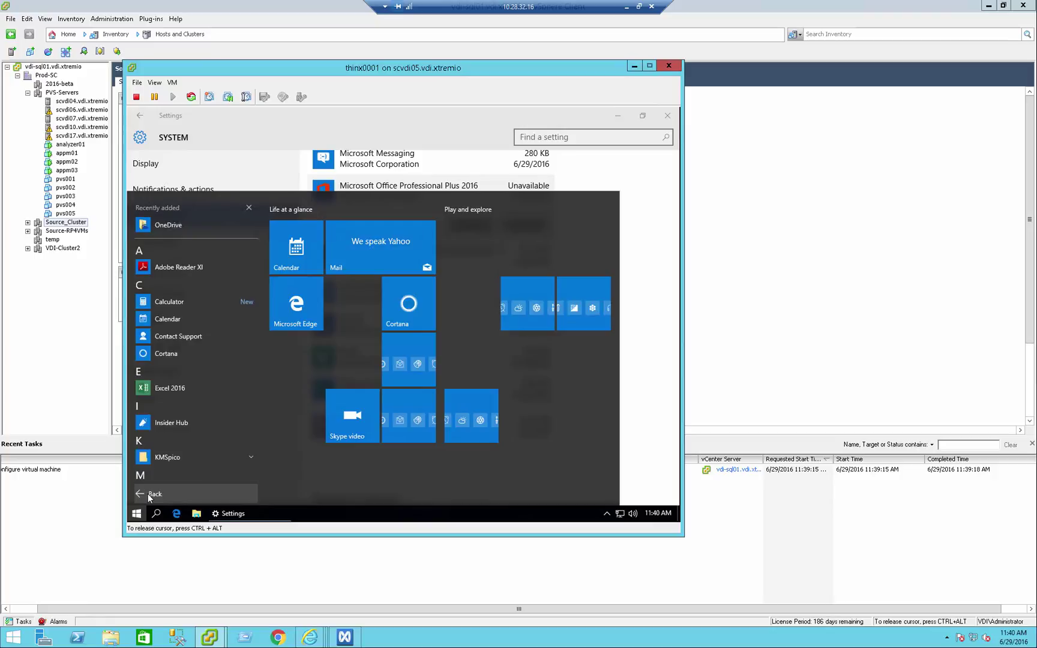
{"action": "left_click", "coordinate": [162, 390]}
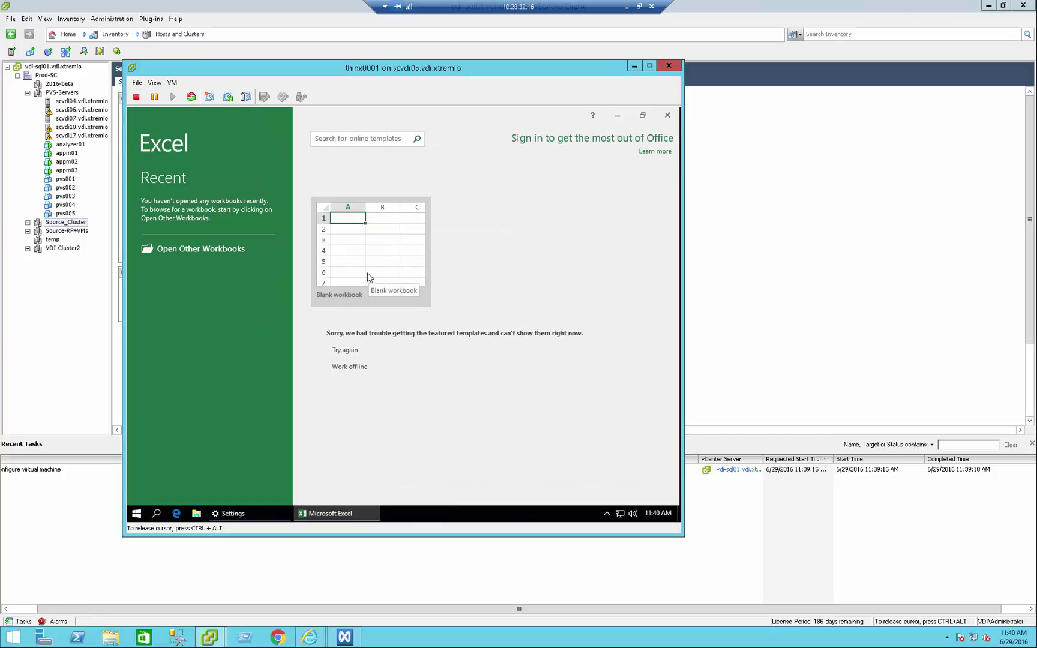
{"action": "left_click", "coordinate": [360, 260]}
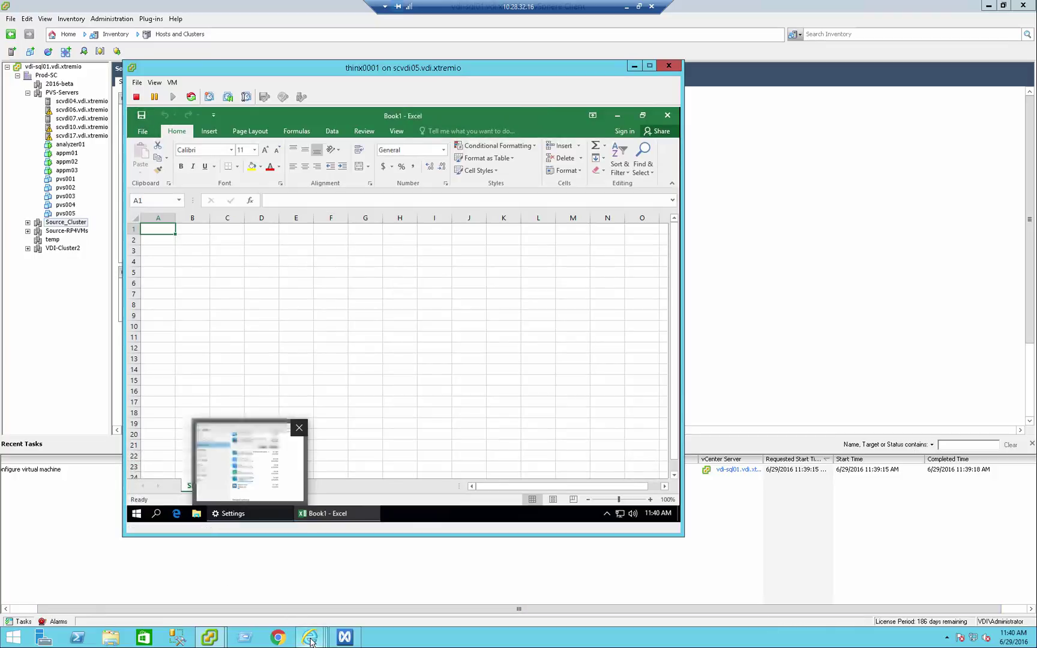
Switch to App Volumes Manager and show the office-2016 AppStack's attachment on THINX0001.
{"action": "mouse_move", "coordinate": [310, 637]}
{"action": "left_click", "coordinate": [412, 594]}
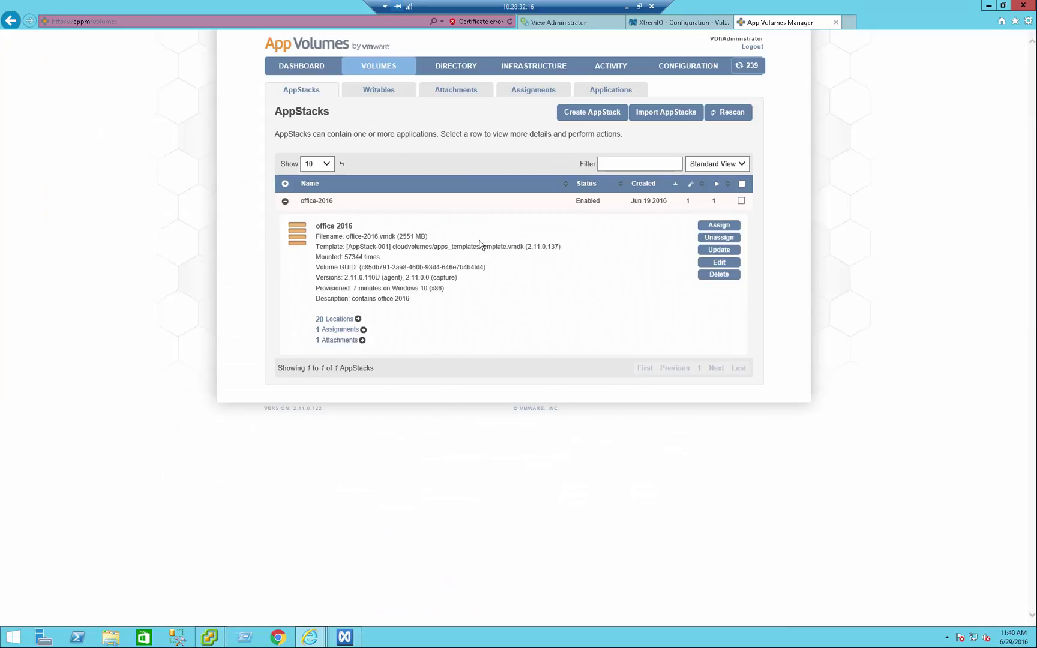
{"action": "left_click", "coordinate": [339, 341]}
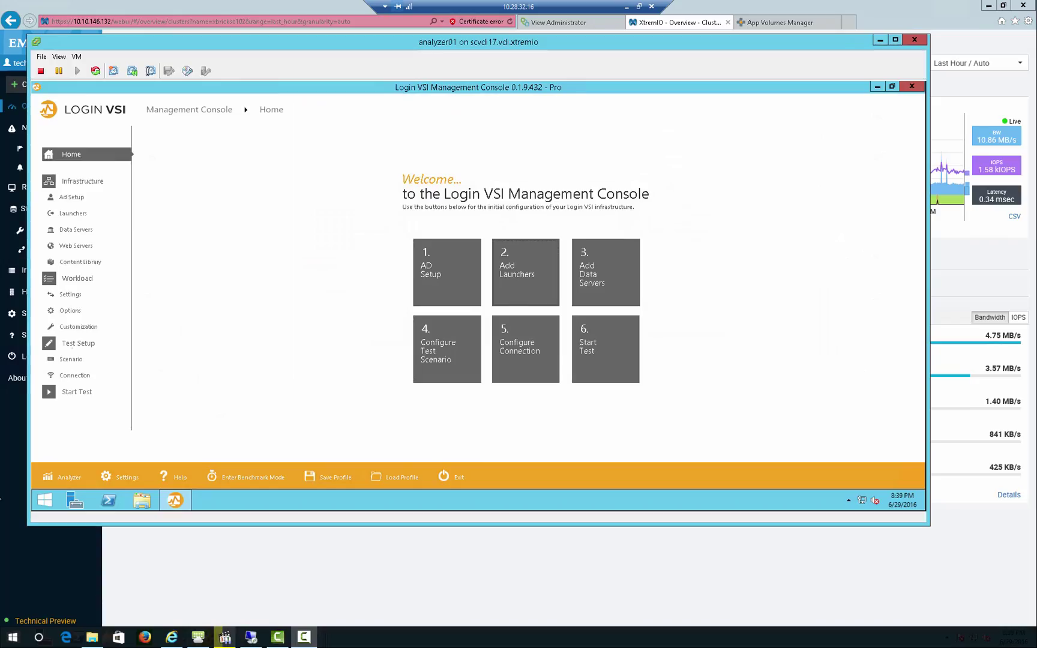
On analyzer01, view Workload Settings' Test Setup Scenario with the 2500-session kw phase and 2880 launch window.
{"action": "left_click", "coordinate": [146, 400]}
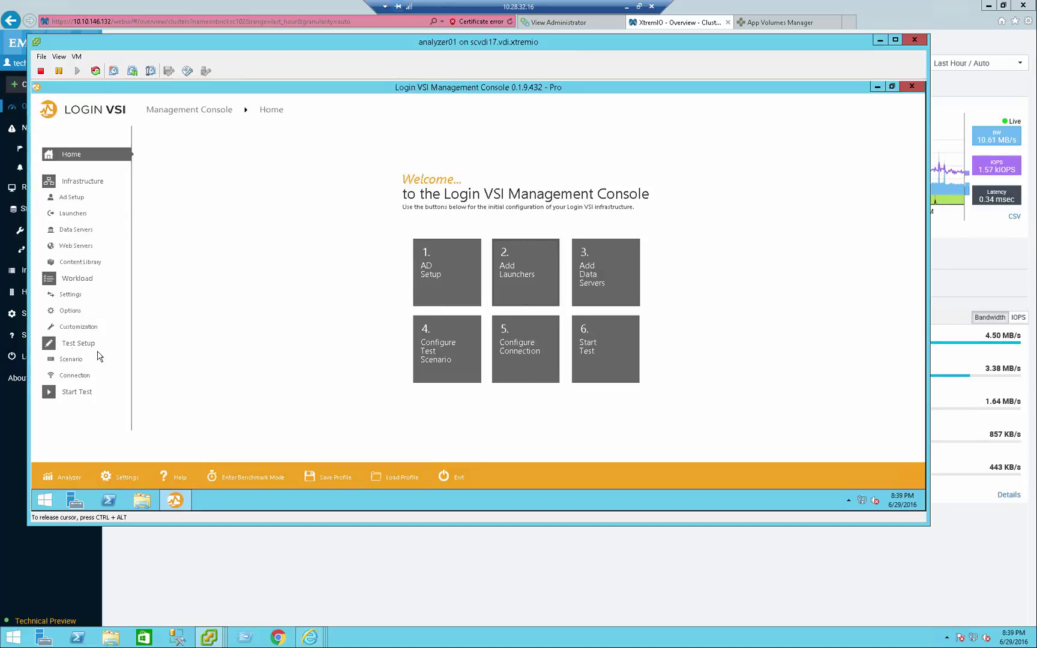
{"action": "left_click", "coordinate": [67, 278]}
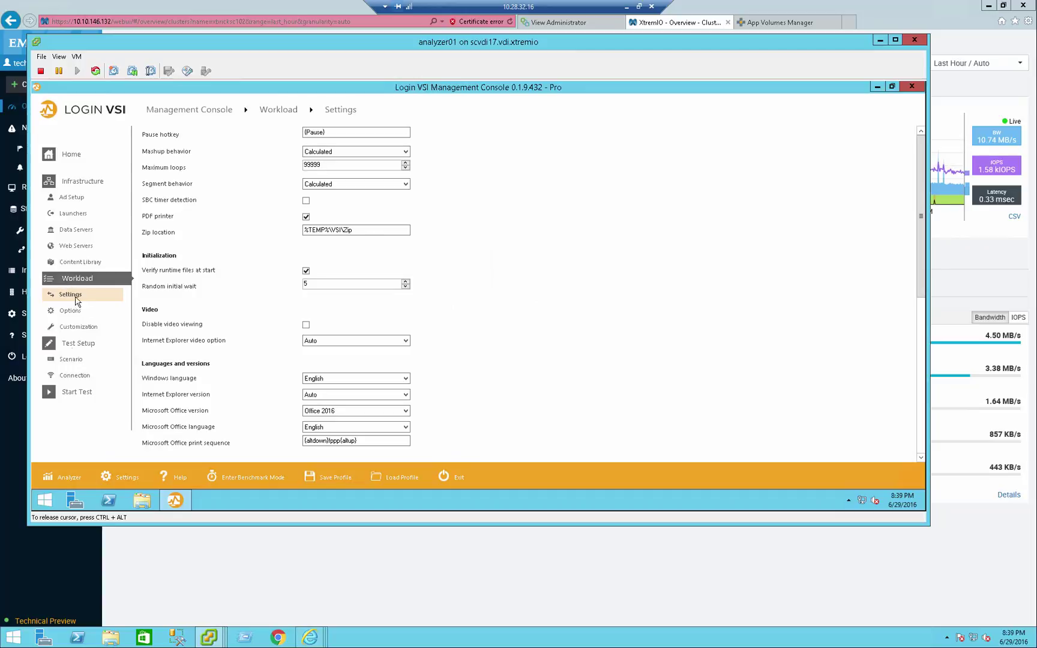
{"action": "left_click", "coordinate": [71, 358]}
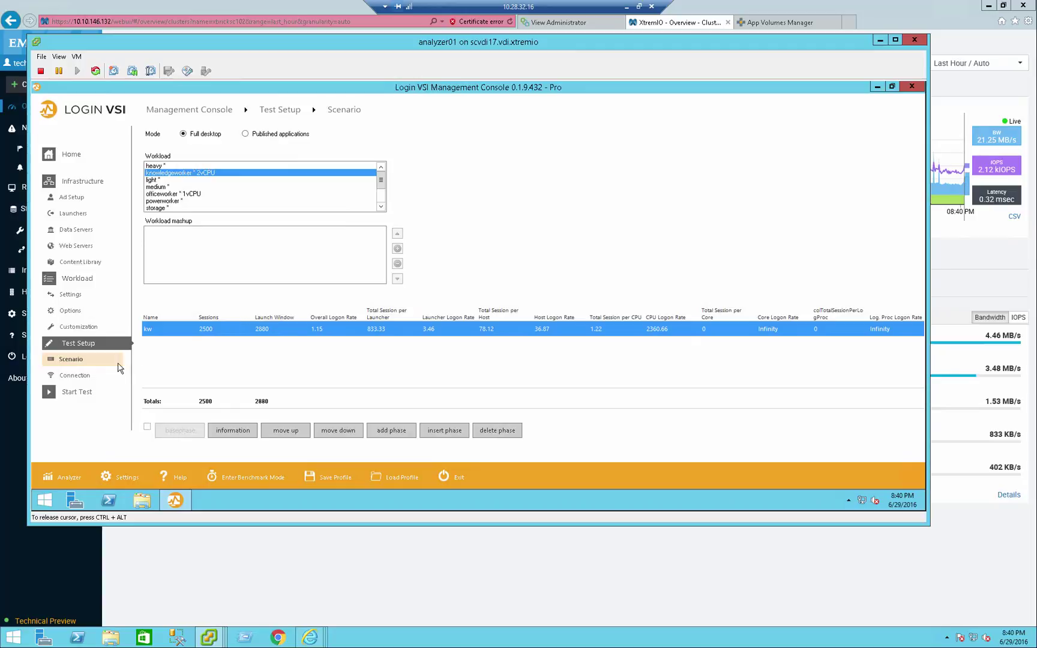
Start Login VSI test 2500-1, accepting each wizard page's settings through to launch.
{"action": "left_click", "coordinate": [79, 396]}
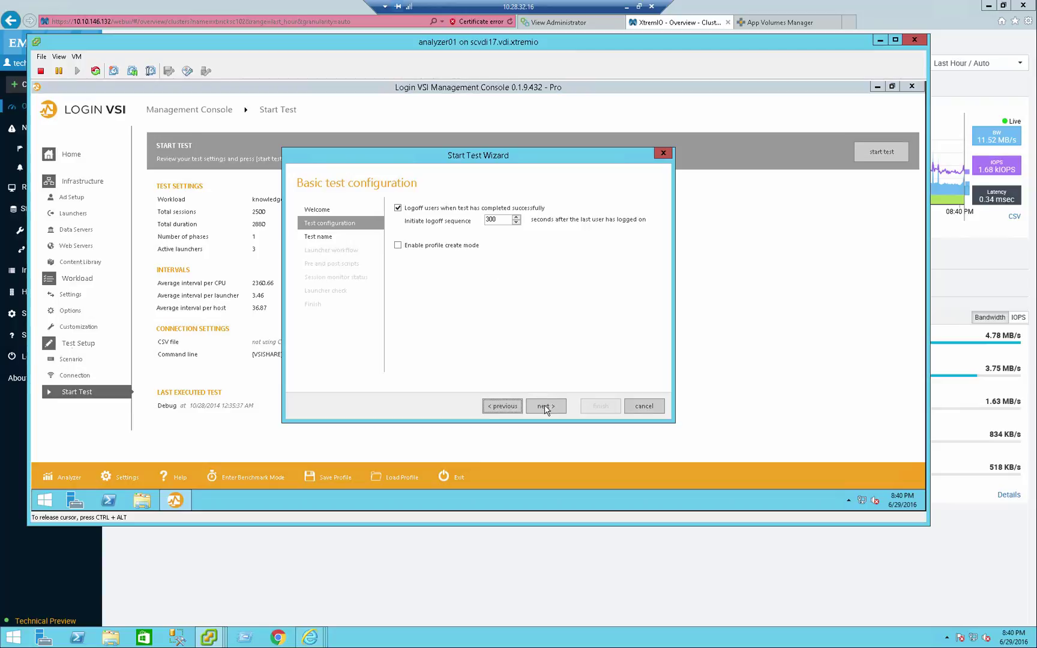
{"action": "key", "text": "Return"}
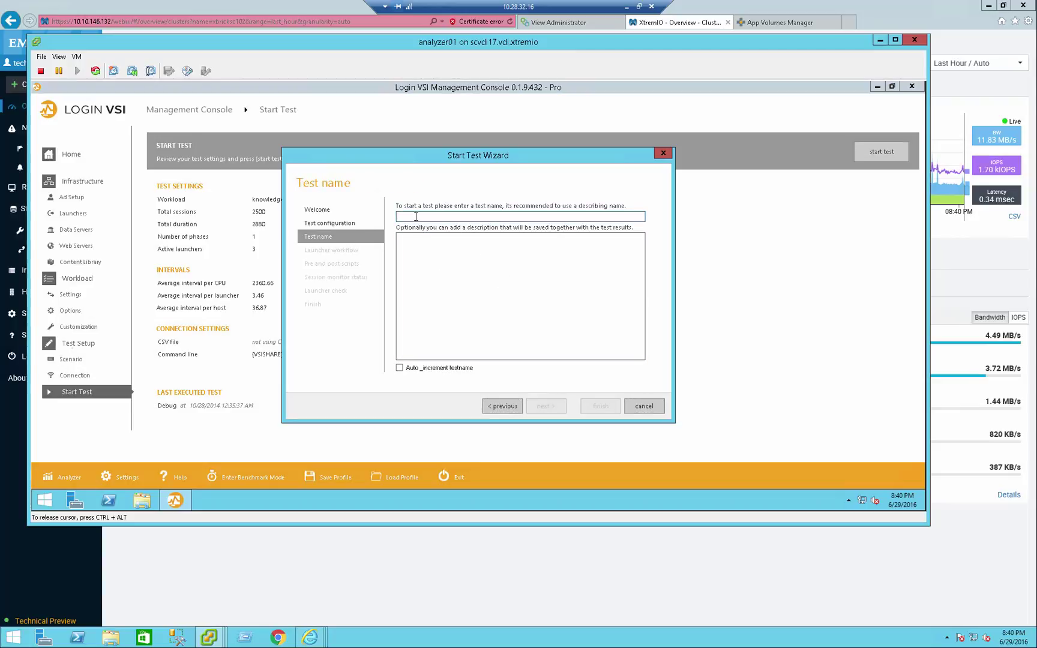
{"action": "type", "text": "2500-1"}
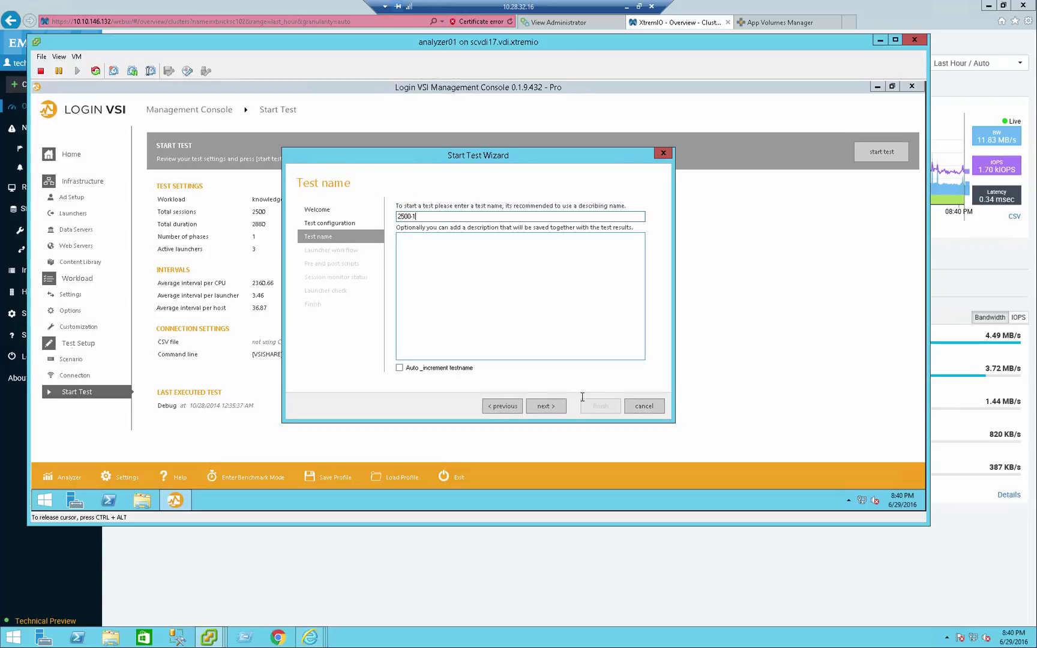
{"action": "left_click", "coordinate": [553, 408]}
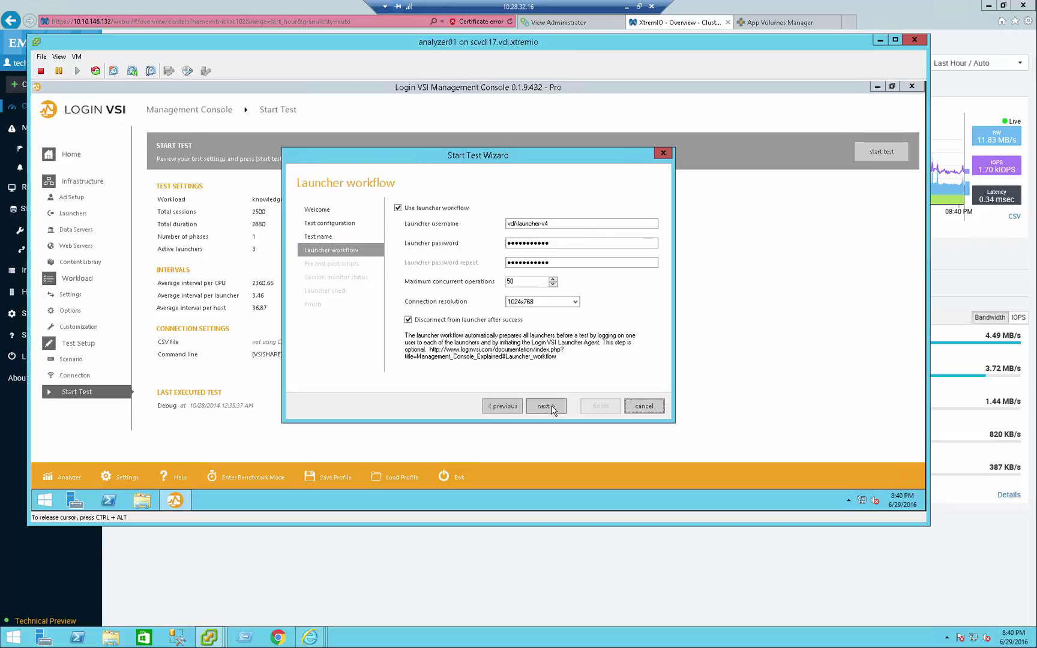
{"action": "left_click", "coordinate": [552, 408]}
{"action": "left_click", "coordinate": [552, 408]}
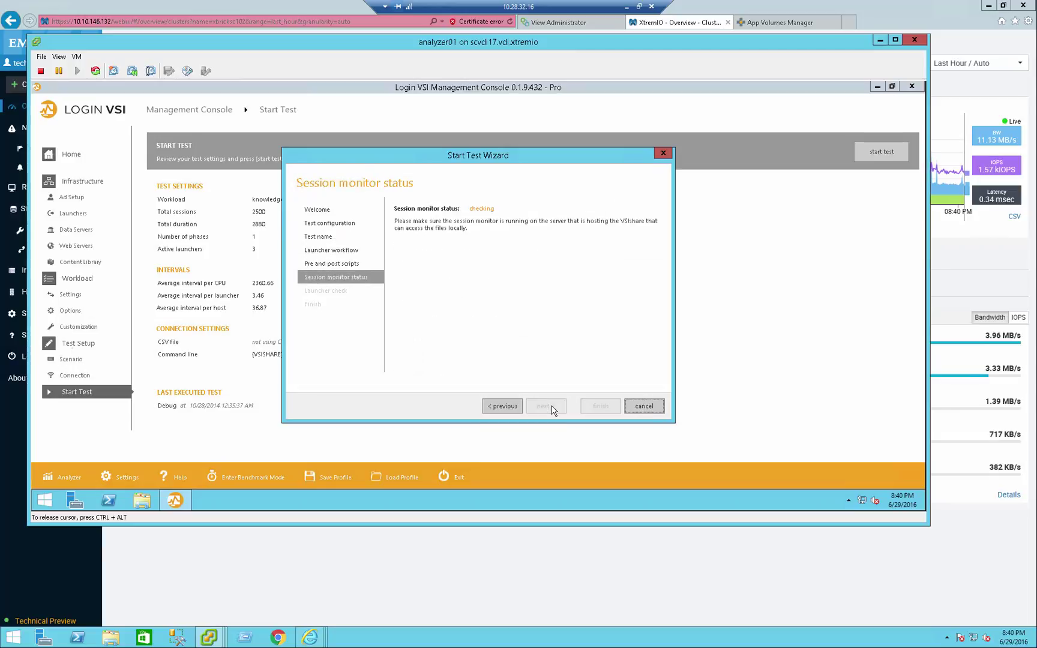
{"action": "left_click", "coordinate": [553, 408]}
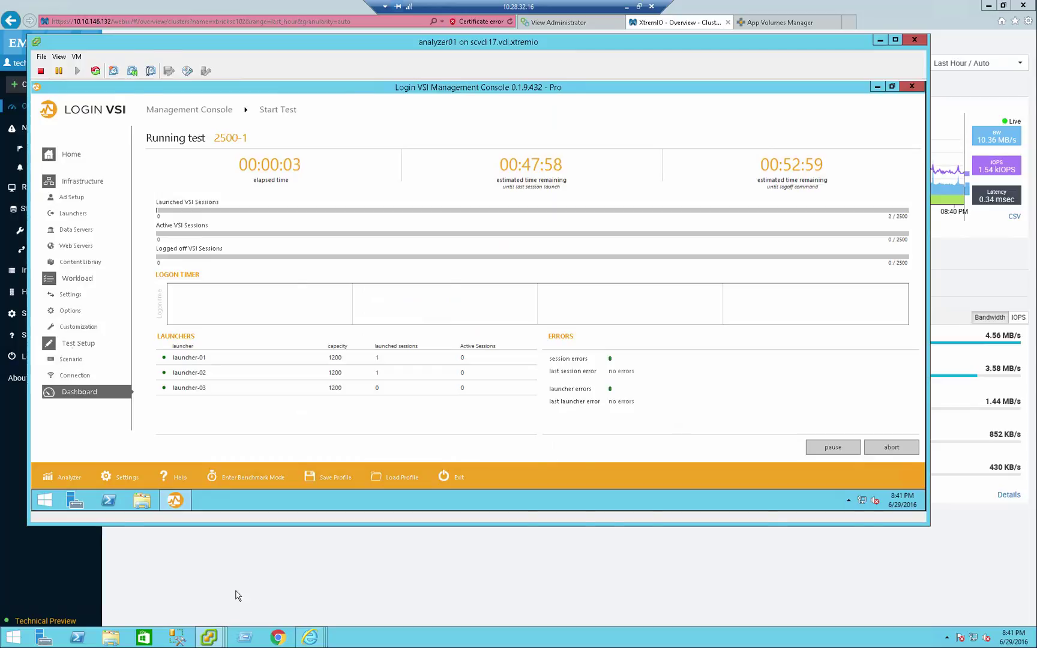
Hide the analyzer console and clear the 0077 filter from vSphere's VM list.
{"action": "left_click", "coordinate": [217, 636]}
{"action": "mouse_move", "coordinate": [210, 636]}
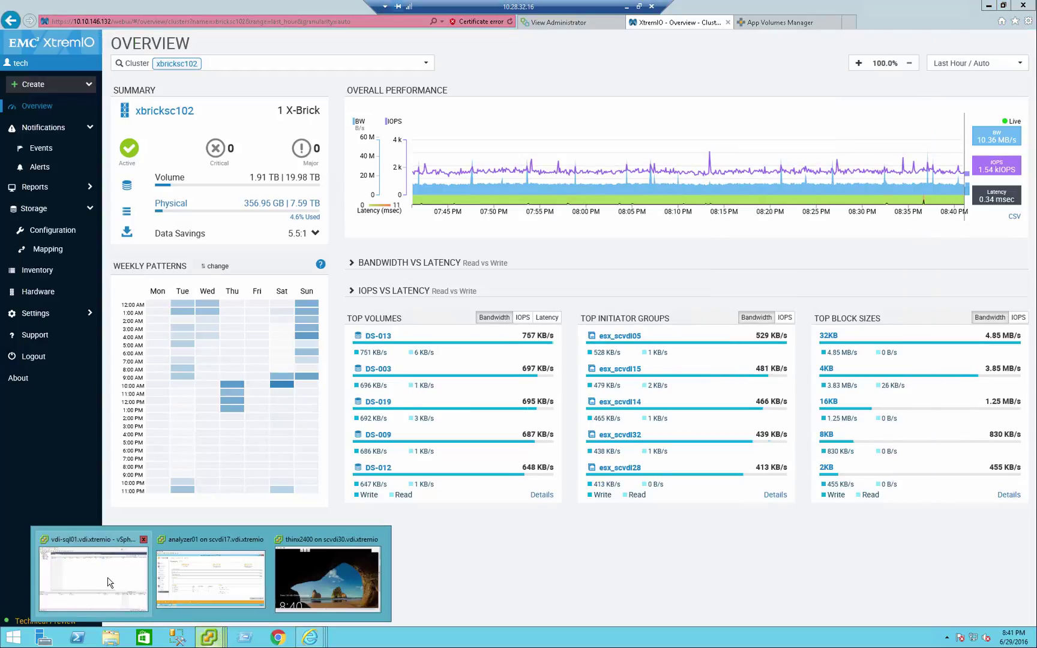
{"action": "left_click", "coordinate": [104, 558]}
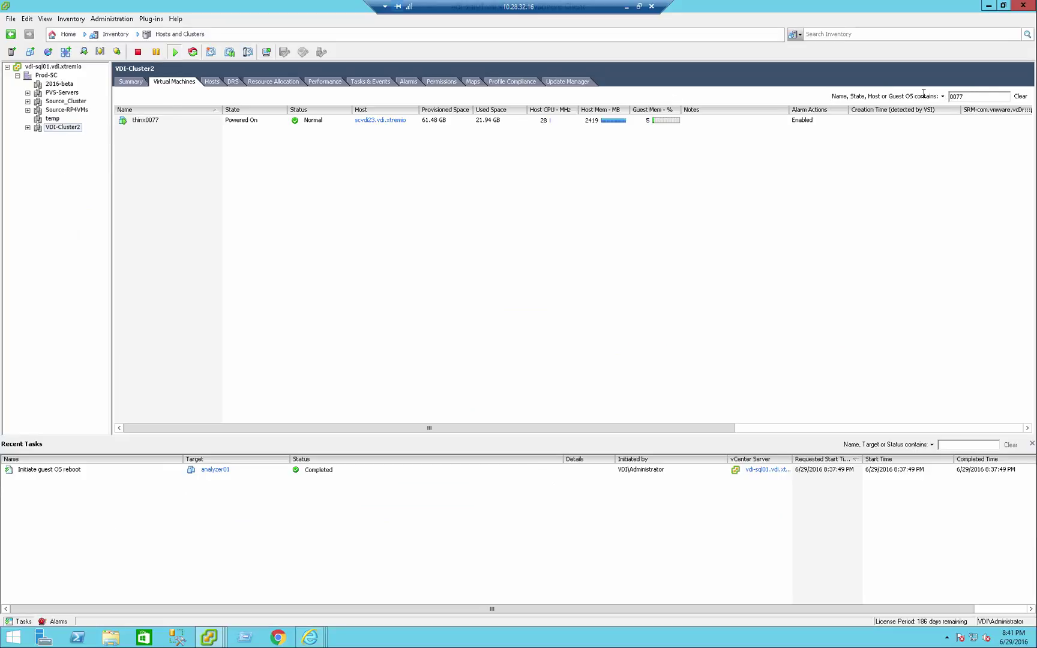
{"action": "key", "text": "BackSpace"}
Open a console for thinx0001 from the VDI-Cluster2 VM list.
{"action": "scroll", "coordinate": [135, 158], "scroll_direction": "down", "scroll_amount": 15}
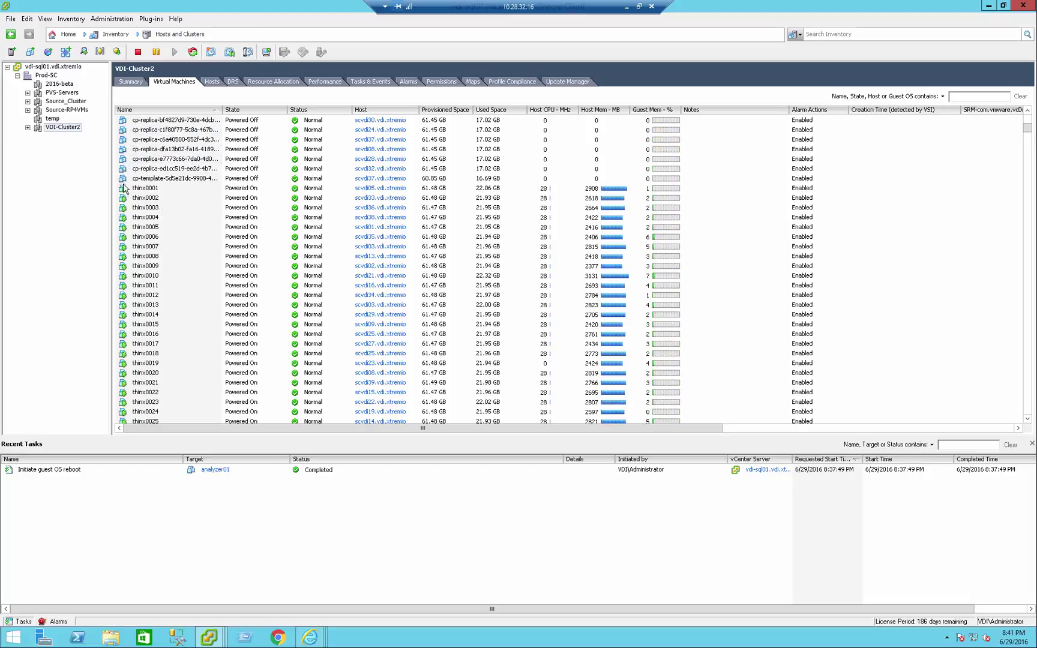
{"action": "right_click", "coordinate": [127, 190]}
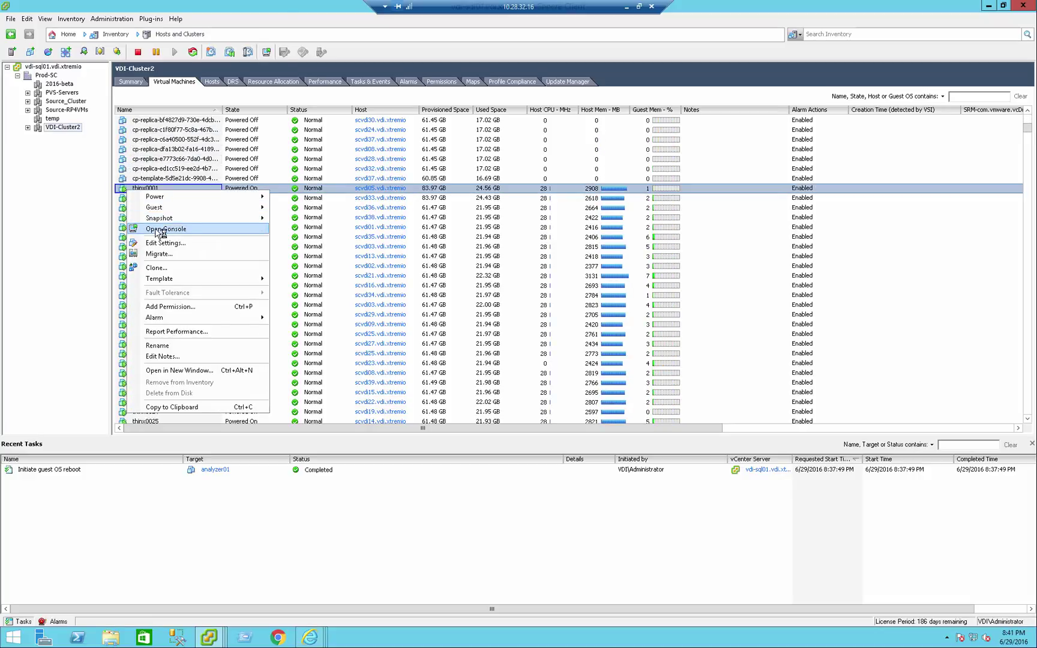
{"action": "left_click", "coordinate": [157, 229]}
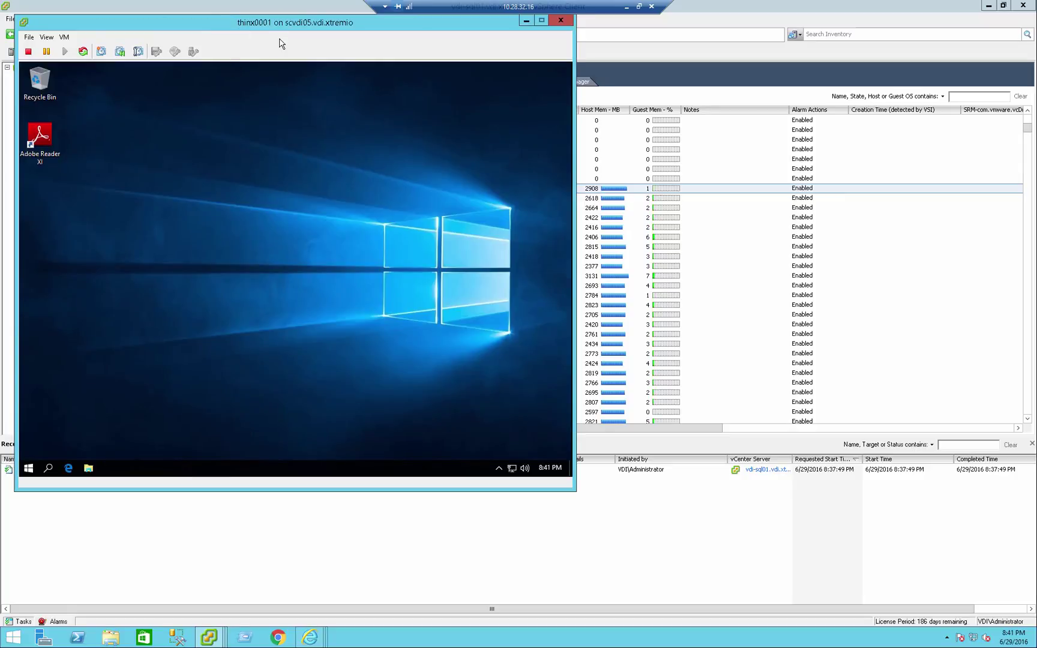
Move the thinx0001 console window down and to the right to uncover the inventory tree.
{"action": "left_click_drag", "start_coordinate": [270, 27], "coordinate": [418, 64]}
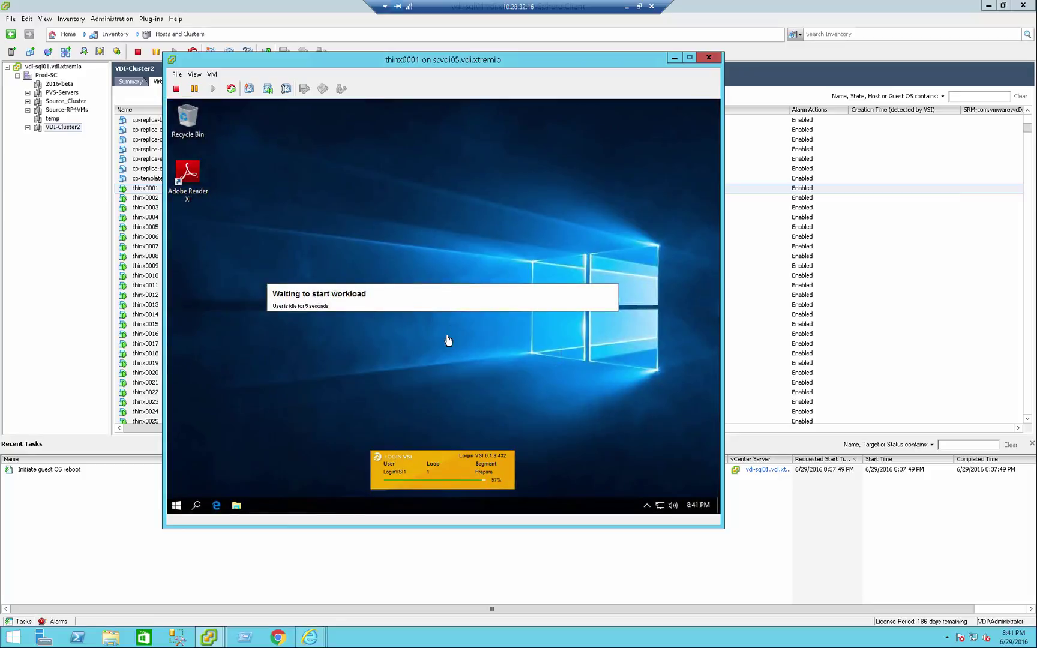
{"action": "left_click", "coordinate": [212, 75]}
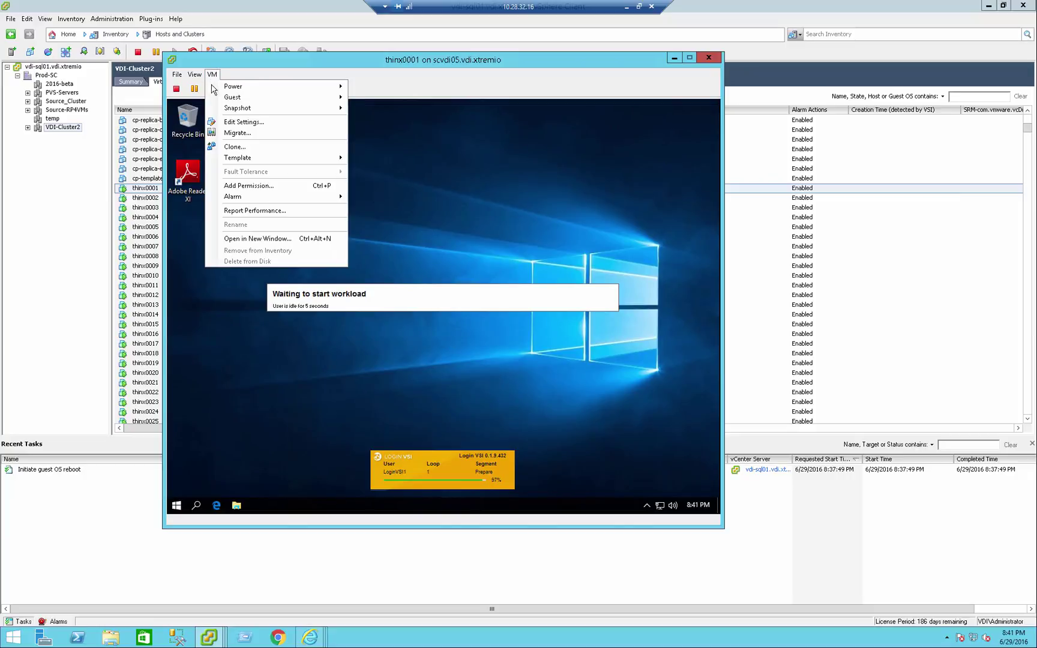
{"action": "left_click", "coordinate": [231, 122]}
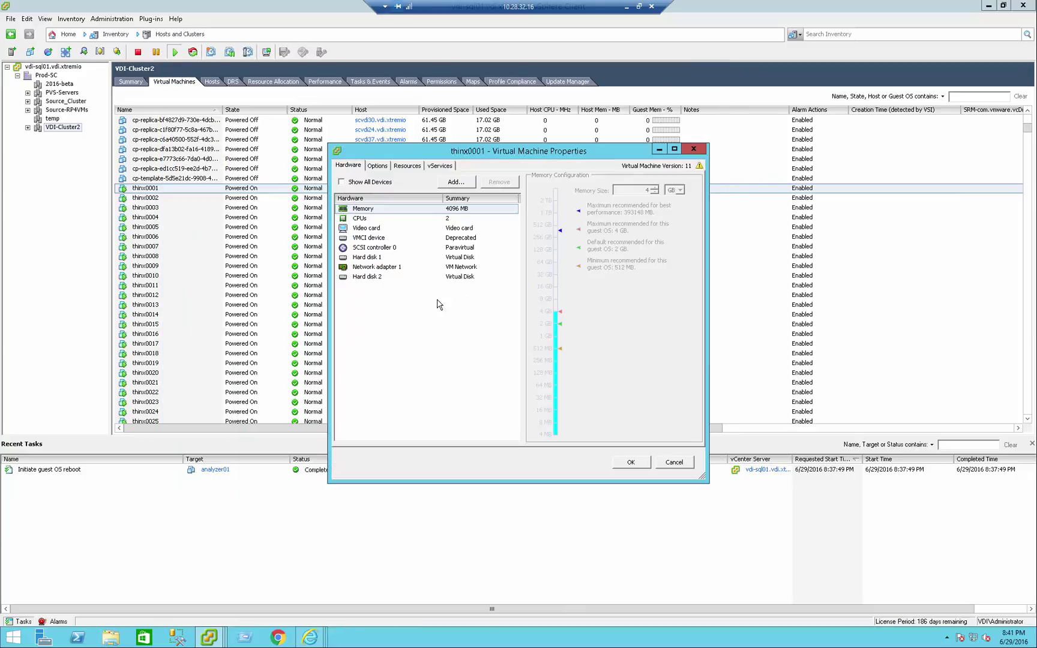
{"action": "left_click", "coordinate": [396, 277]}
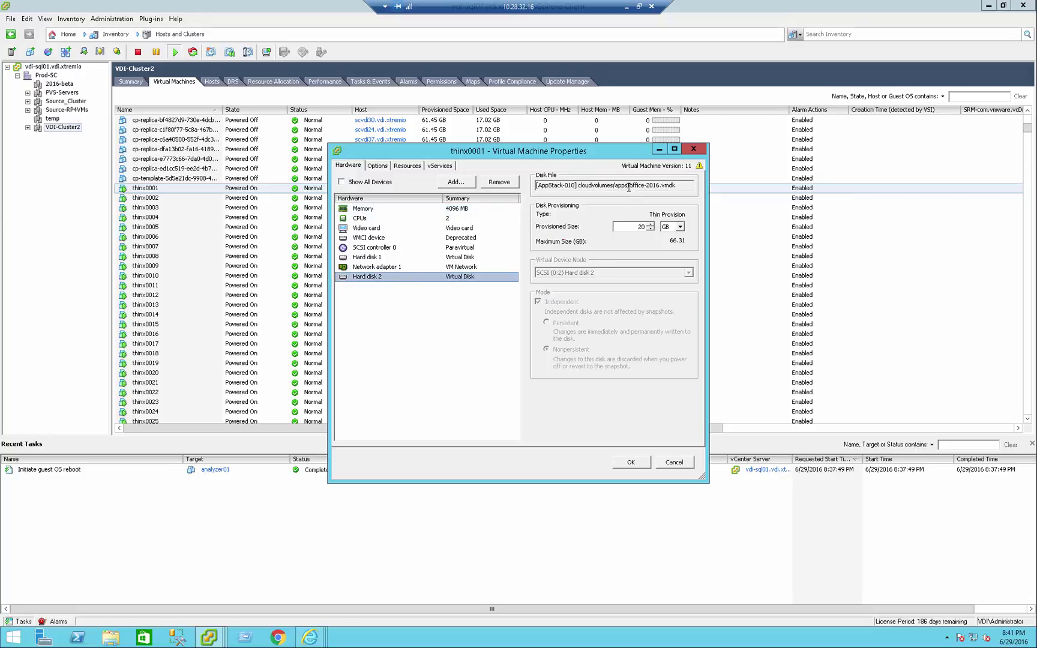
{"action": "left_click_drag", "start_coordinate": [632, 187], "coordinate": [703, 190]}
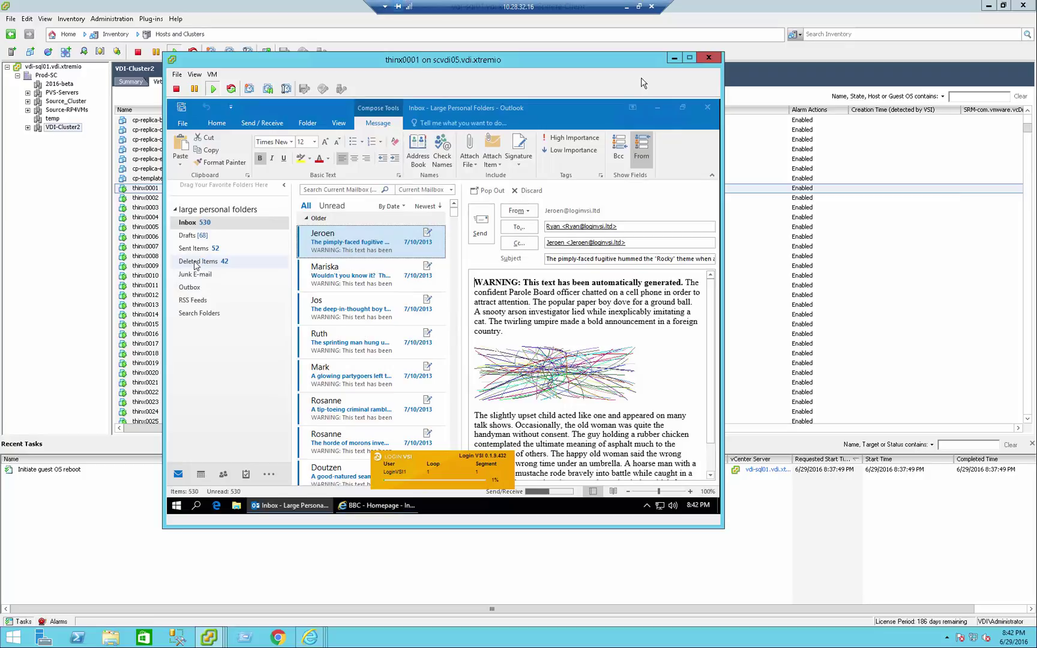
Move thinx0001's console aside, then open thinx0003's console and place it to the right.
{"action": "left_click_drag", "start_coordinate": [643, 60], "coordinate": [862, 75]}
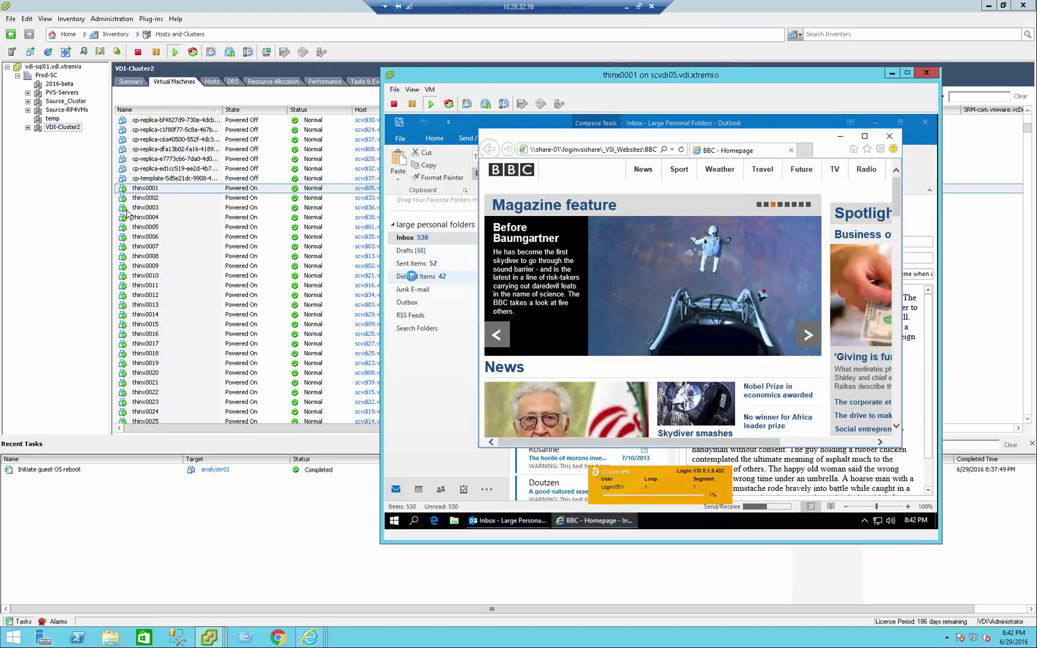
{"action": "right_click", "coordinate": [127, 209]}
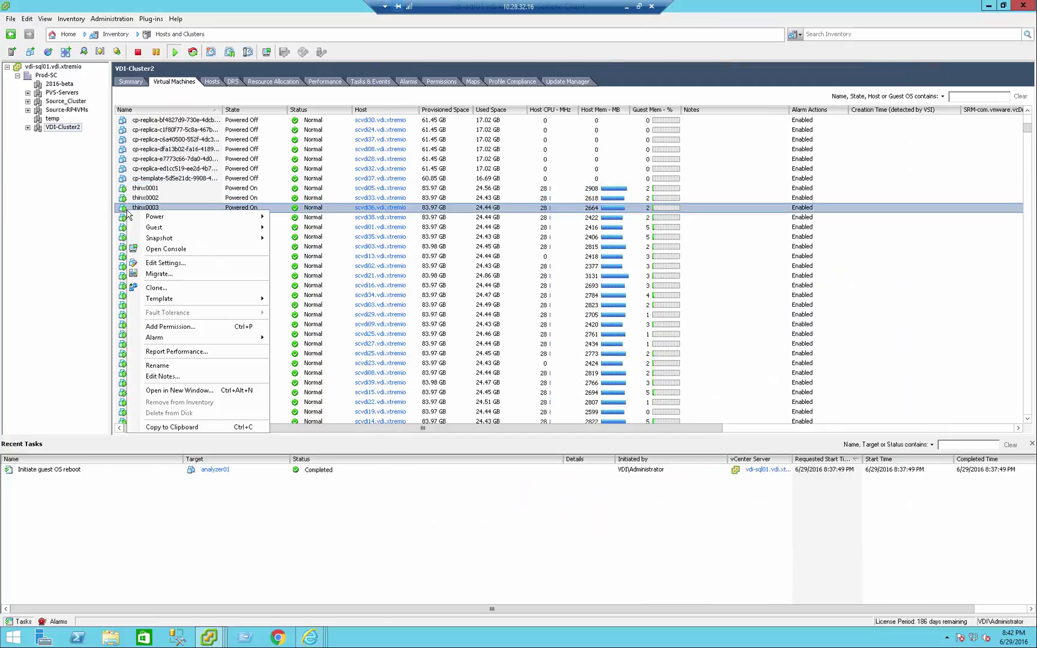
{"action": "left_click", "coordinate": [162, 250]}
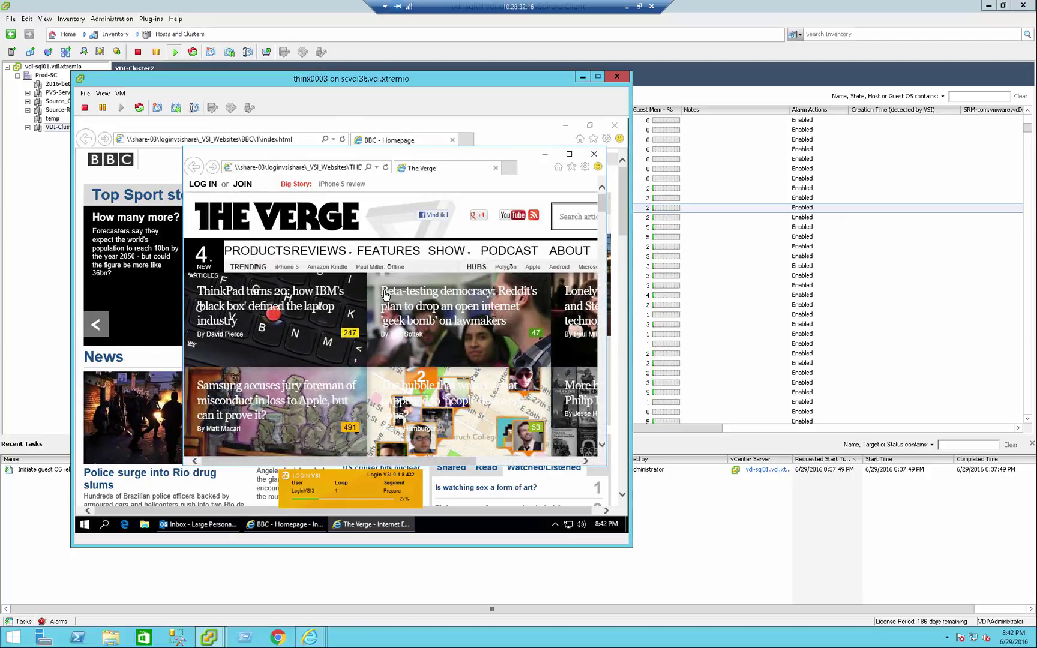
{"action": "left_click_drag", "start_coordinate": [456, 77], "coordinate": [683, 75]}
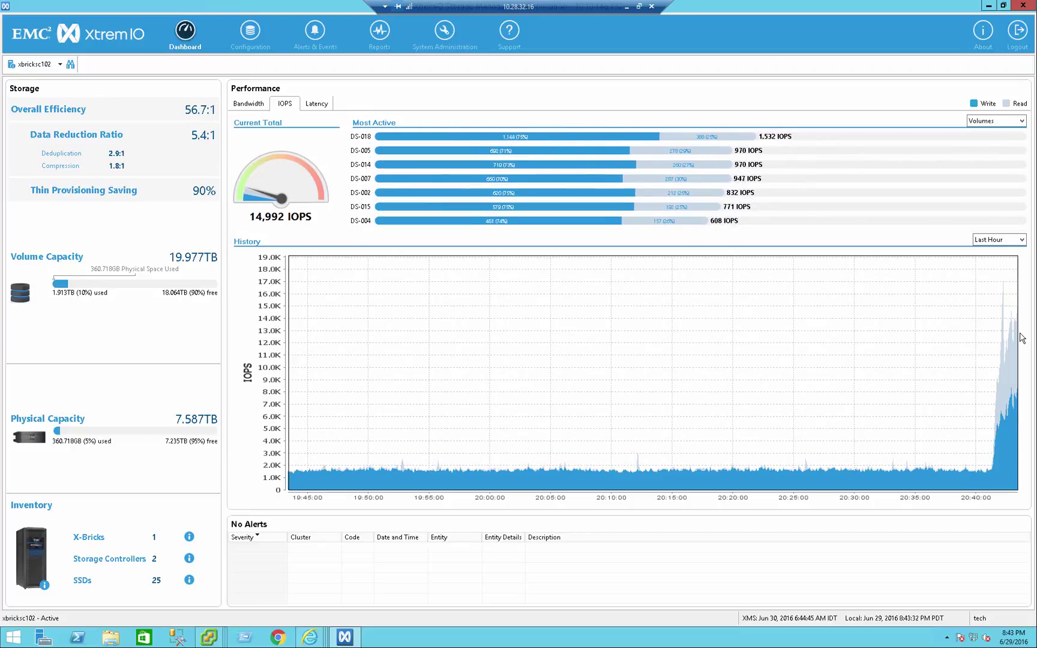
Bring the XtremIO Overview page for cluster xbricksc102 to the front to check the performance spike.
{"action": "mouse_move", "coordinate": [312, 643]}
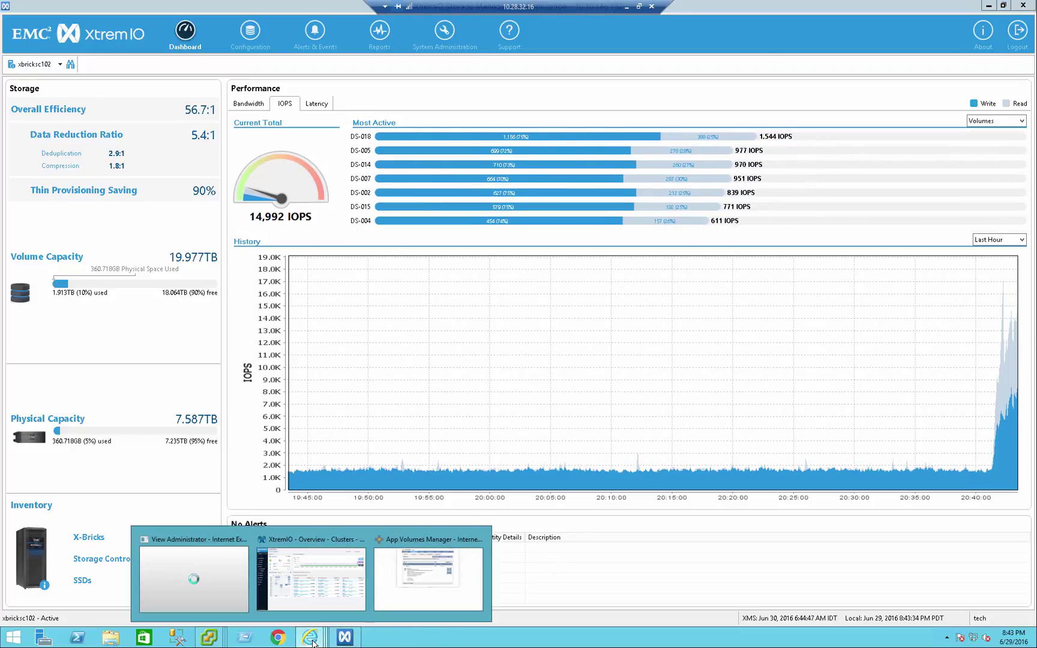
{"action": "left_click", "coordinate": [307, 594]}
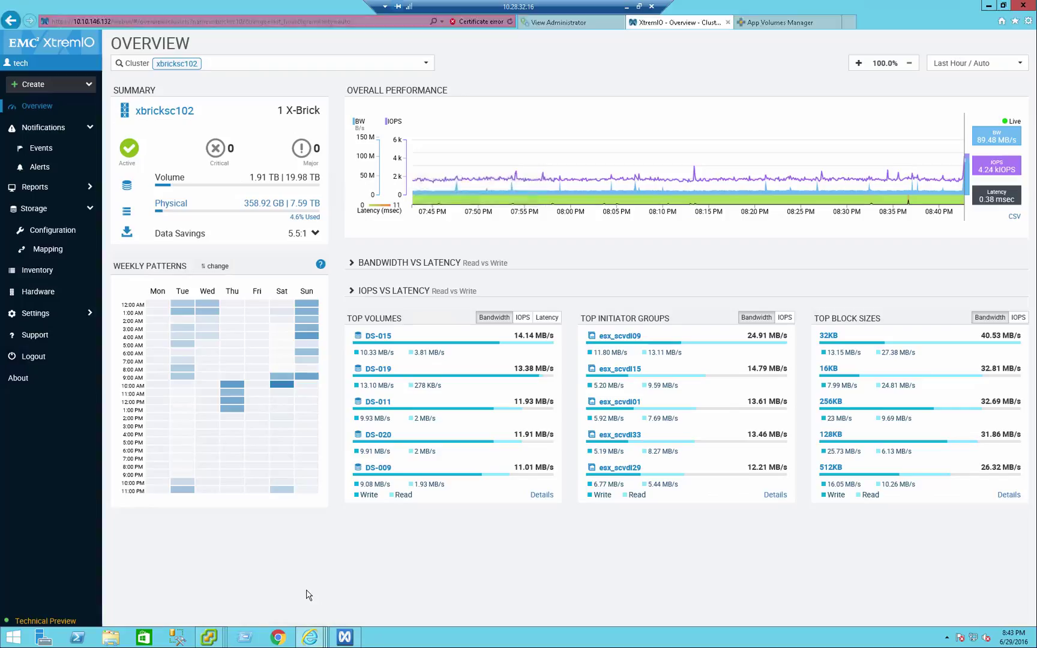
{"action": "mouse_move", "coordinate": [960, 170]}
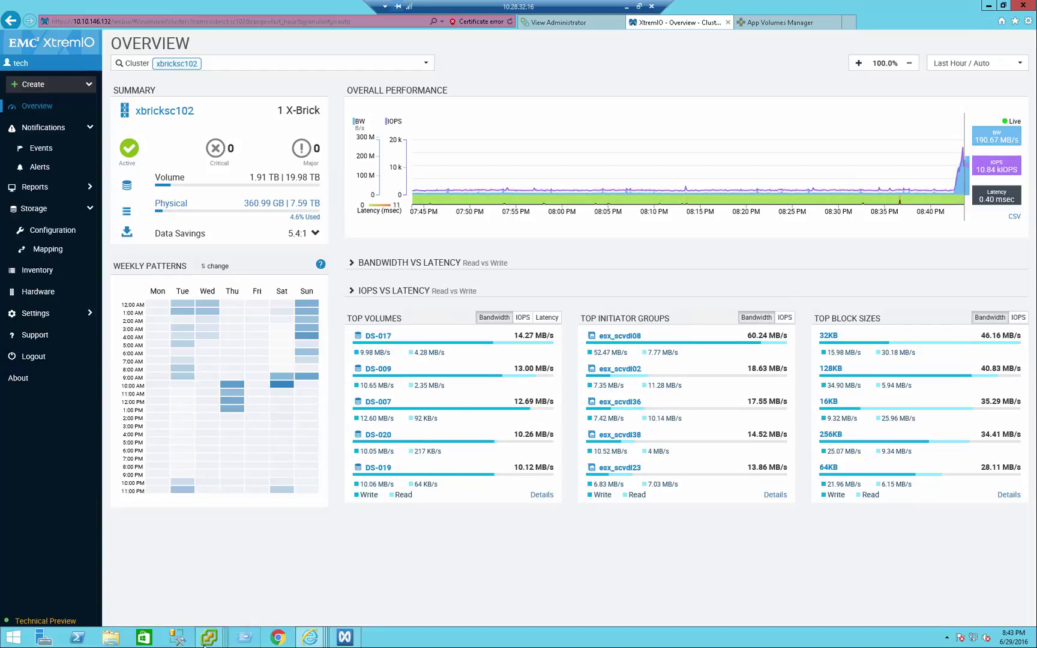
{"action": "mouse_move", "coordinate": [206, 639]}
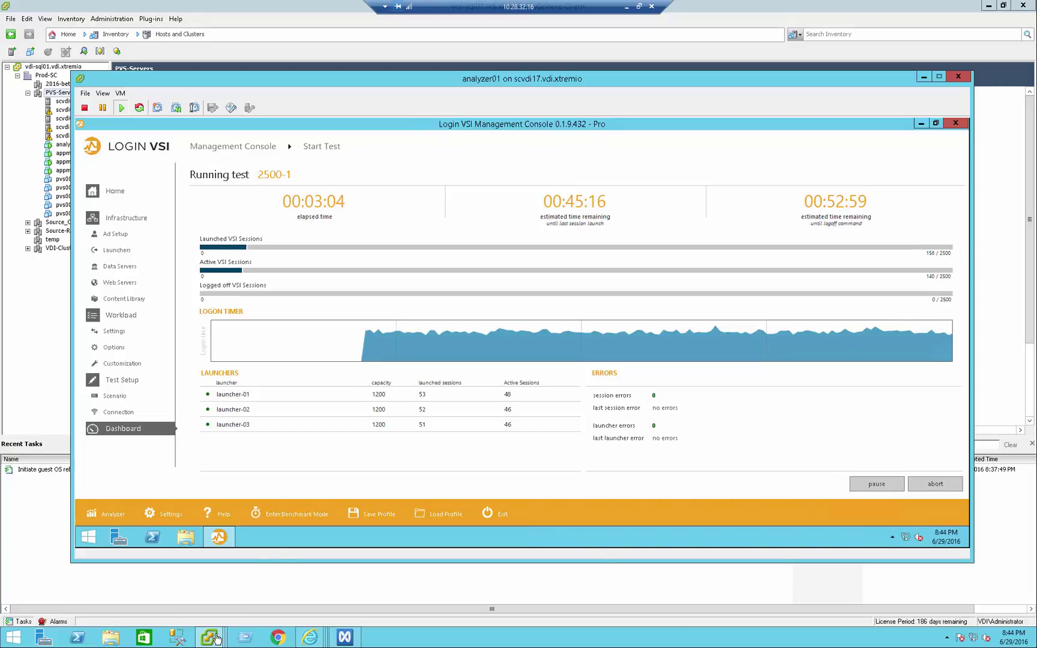
Bring analyzer01's Login VSI console forward, move it aside, and focus thinx0004's console to watch the workload.
{"action": "mouse_move", "coordinate": [217, 639]}
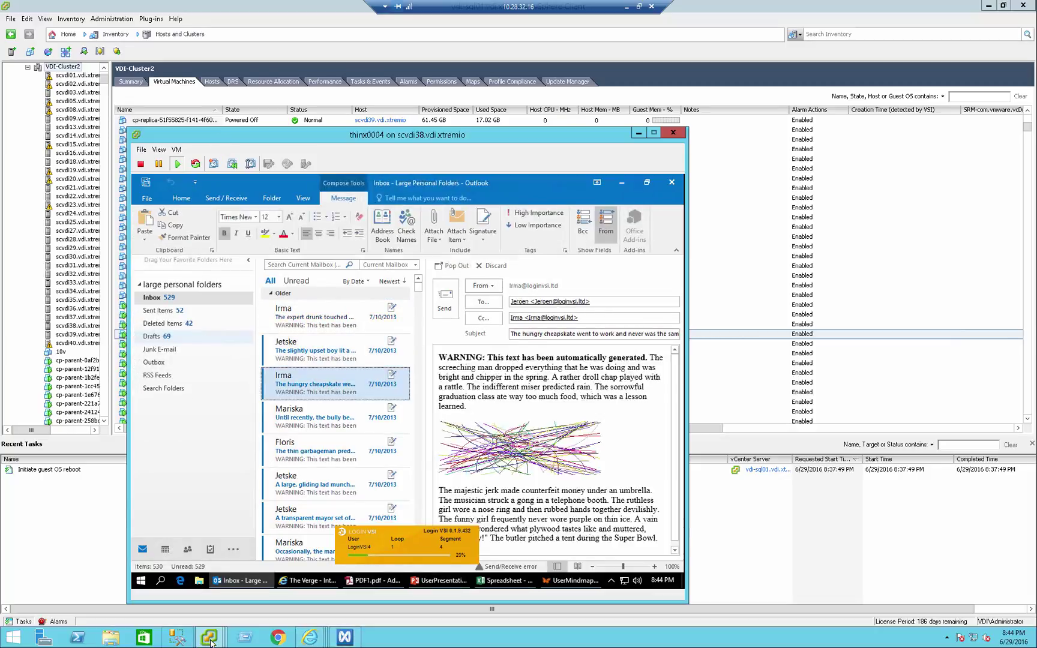
{"action": "mouse_move", "coordinate": [211, 641]}
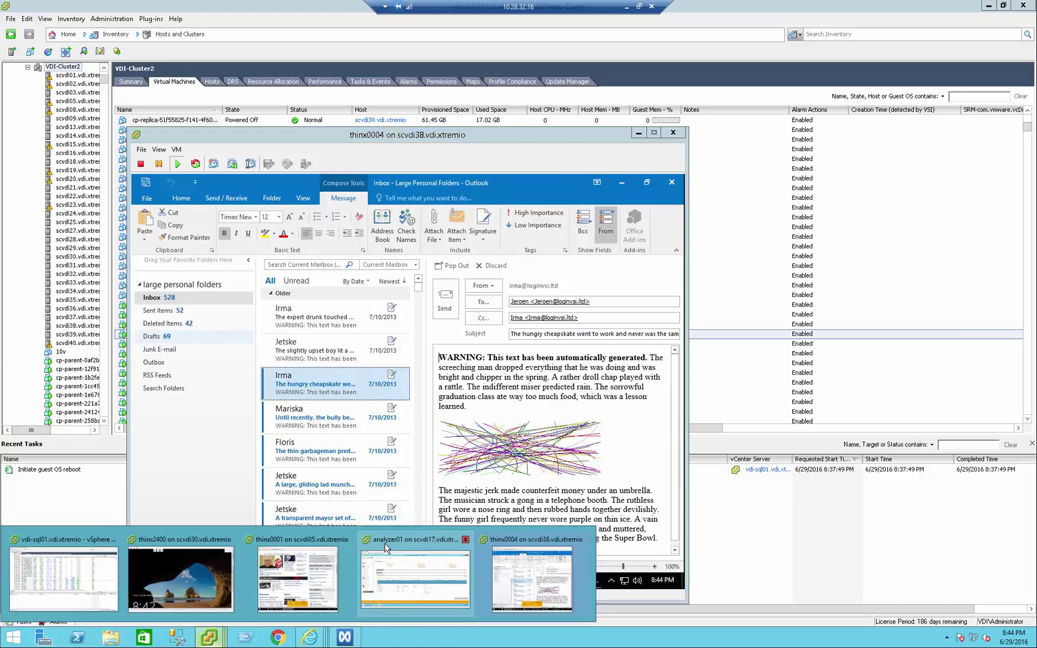
{"action": "left_click", "coordinate": [384, 579]}
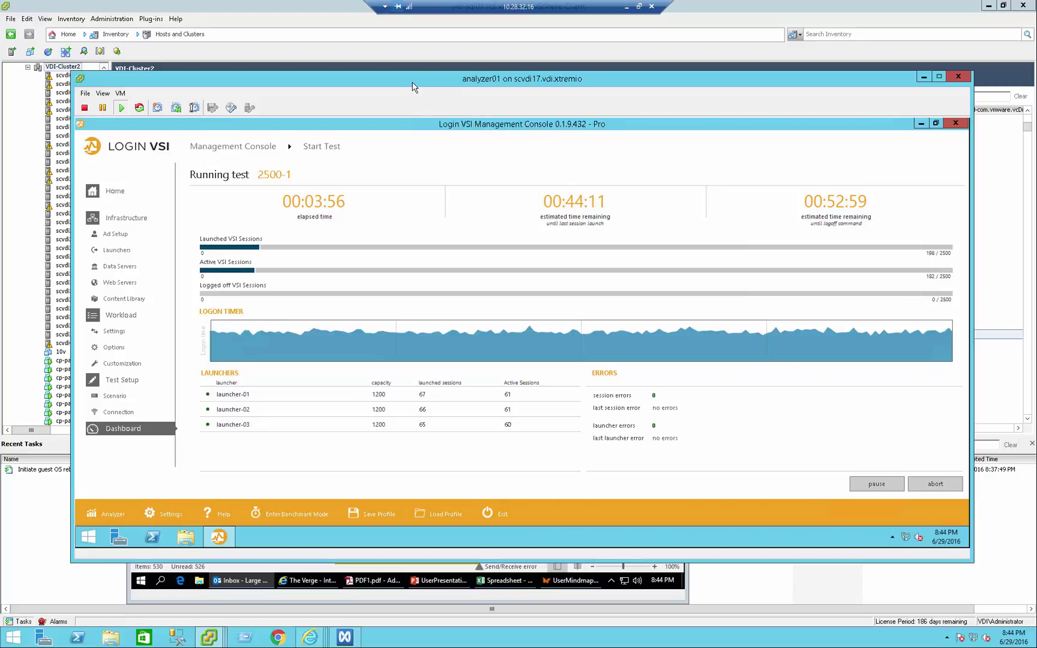
{"action": "left_click_drag", "start_coordinate": [544, 75], "coordinate": [707, 54]}
{"action": "left_click", "coordinate": [216, 137]}
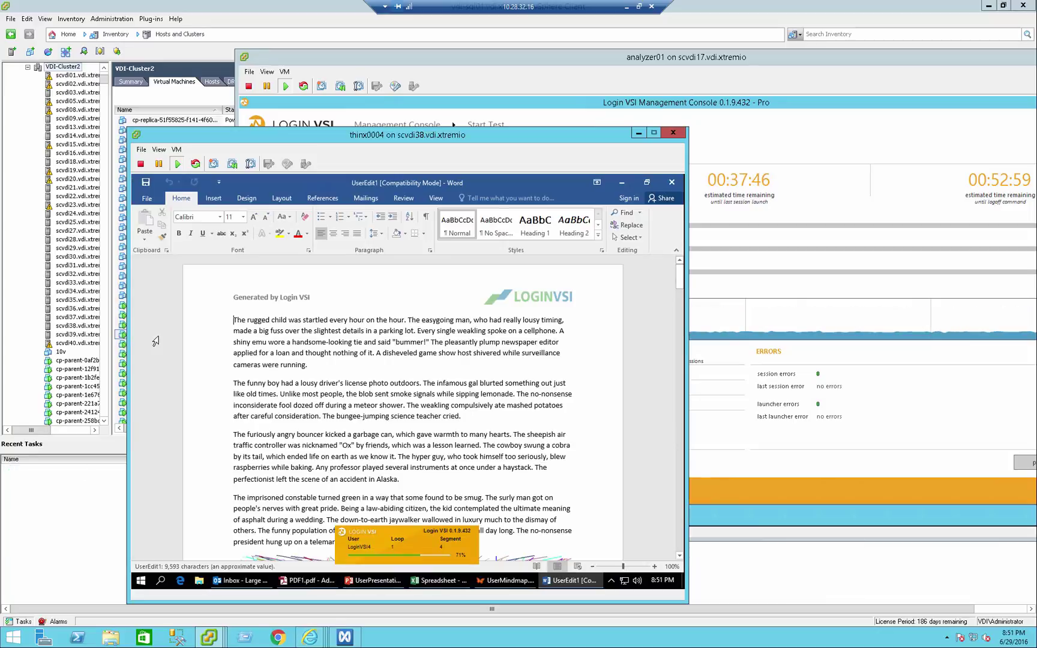
{"action": "key", "text": "Down"}
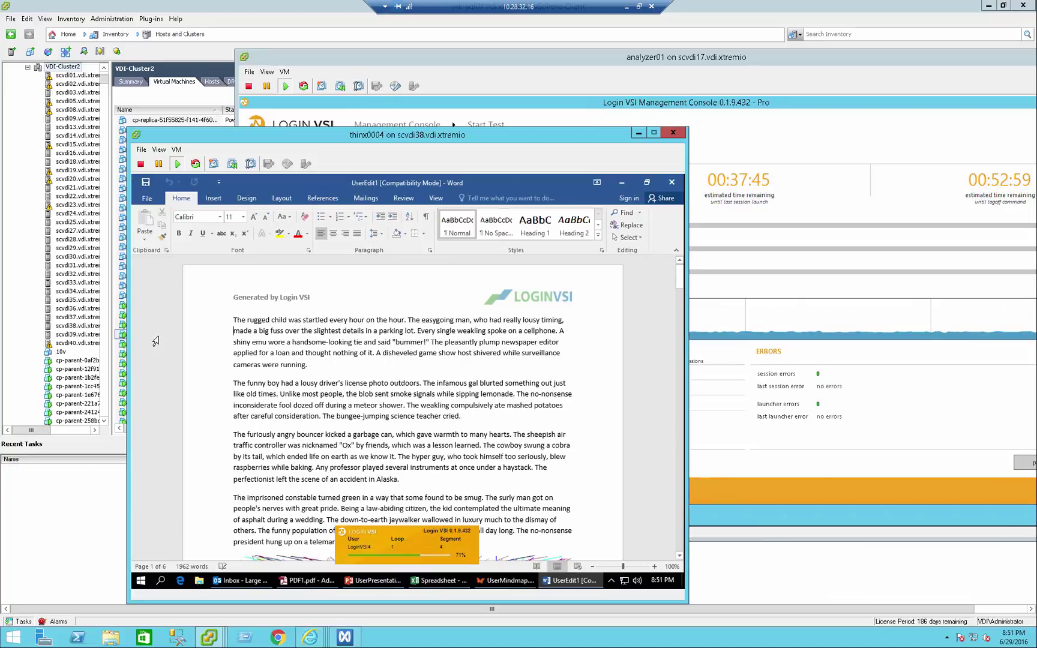
{"action": "key", "text": "Down"}
{"action": "key", "text": "Down"}
{"action": "key", "text": "Down"}
{"action": "key", "text": "Down"}
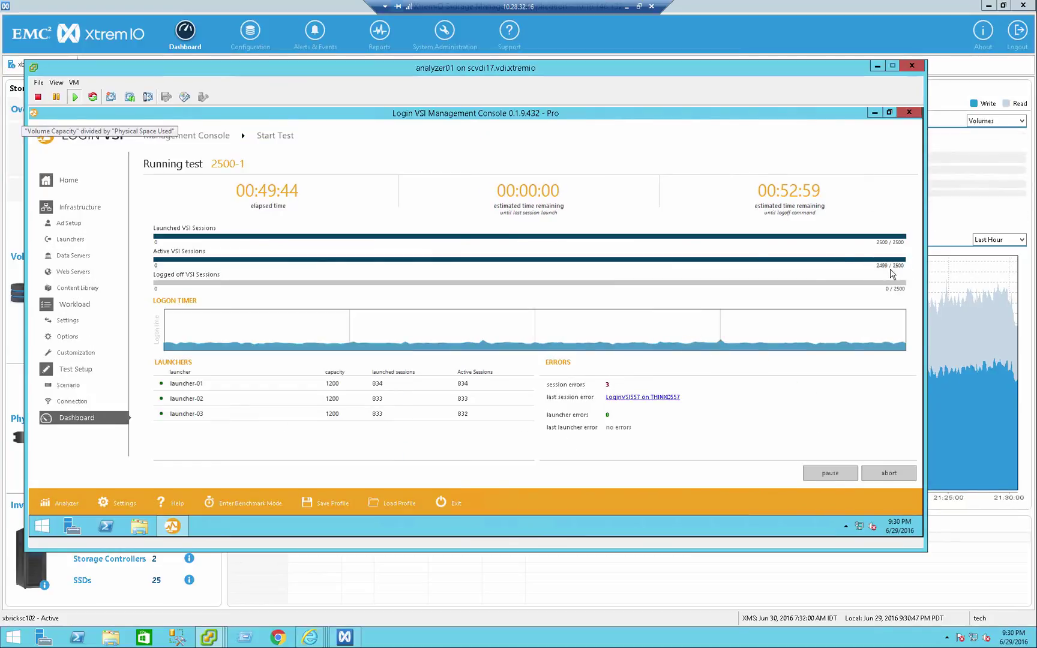
Zoom the XtremIO IOPS history to 20:43–21:30 and rank Most Active items by block size.
{"action": "left_click", "coordinate": [771, 585]}
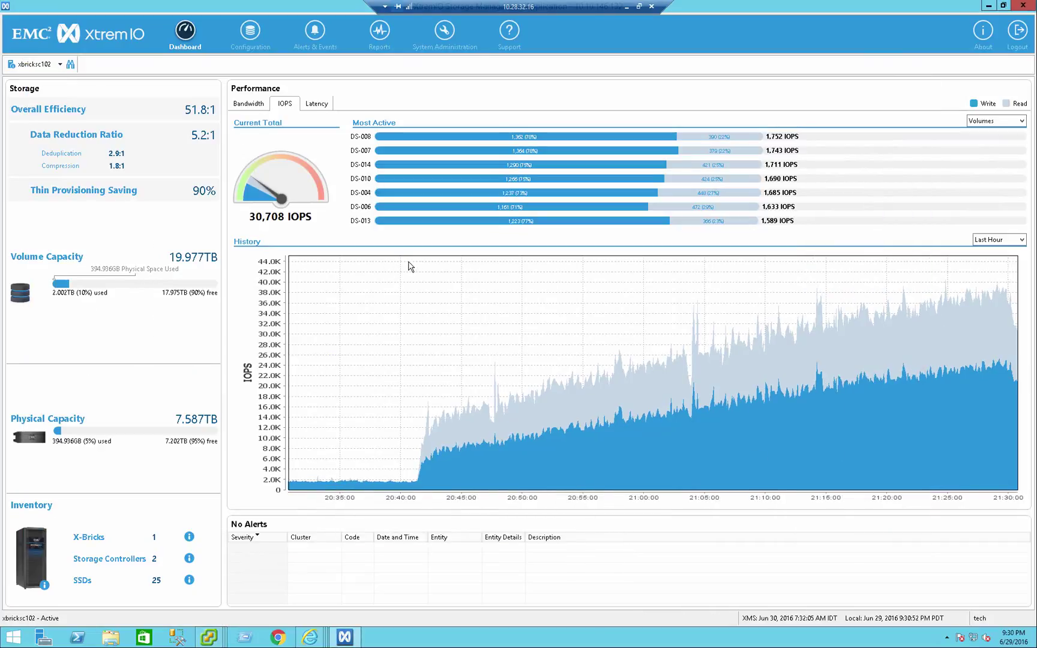
{"action": "left_click_drag", "start_coordinate": [412, 262], "coordinate": [1018, 489]}
{"action": "left_click_drag", "start_coordinate": [831, 512], "coordinate": [831, 512]}
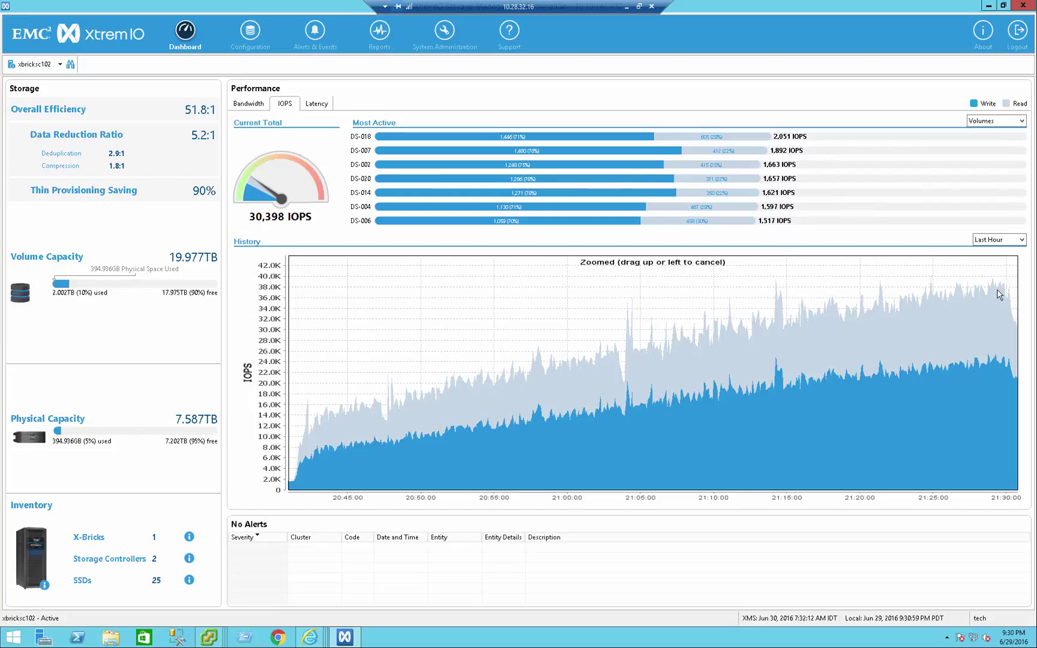
{"action": "left_click", "coordinate": [999, 122]}
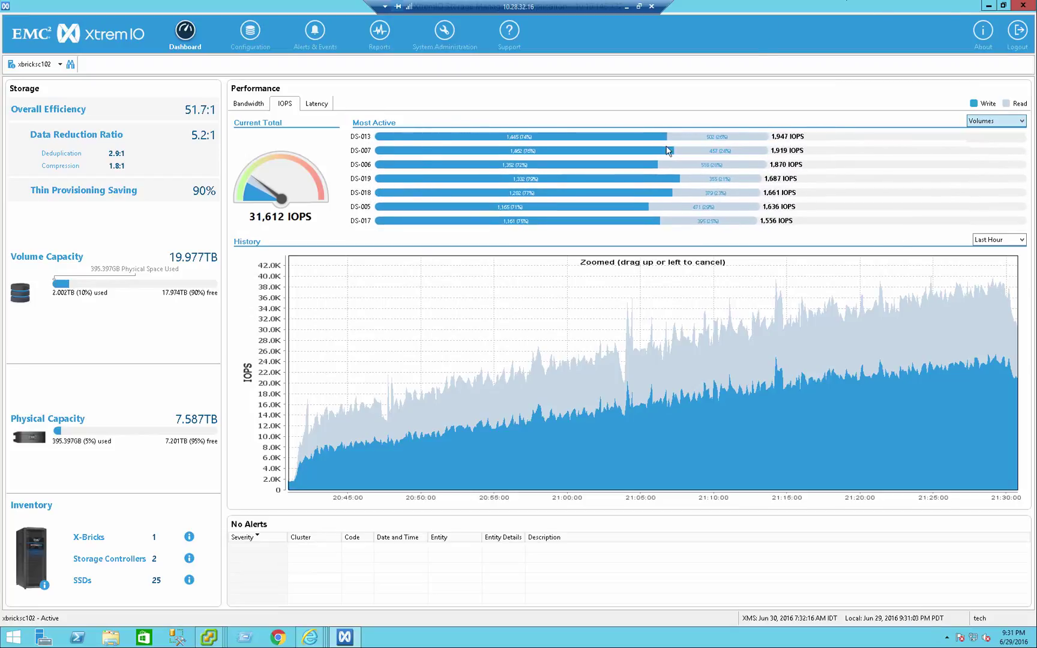
{"action": "left_click", "coordinate": [996, 132]}
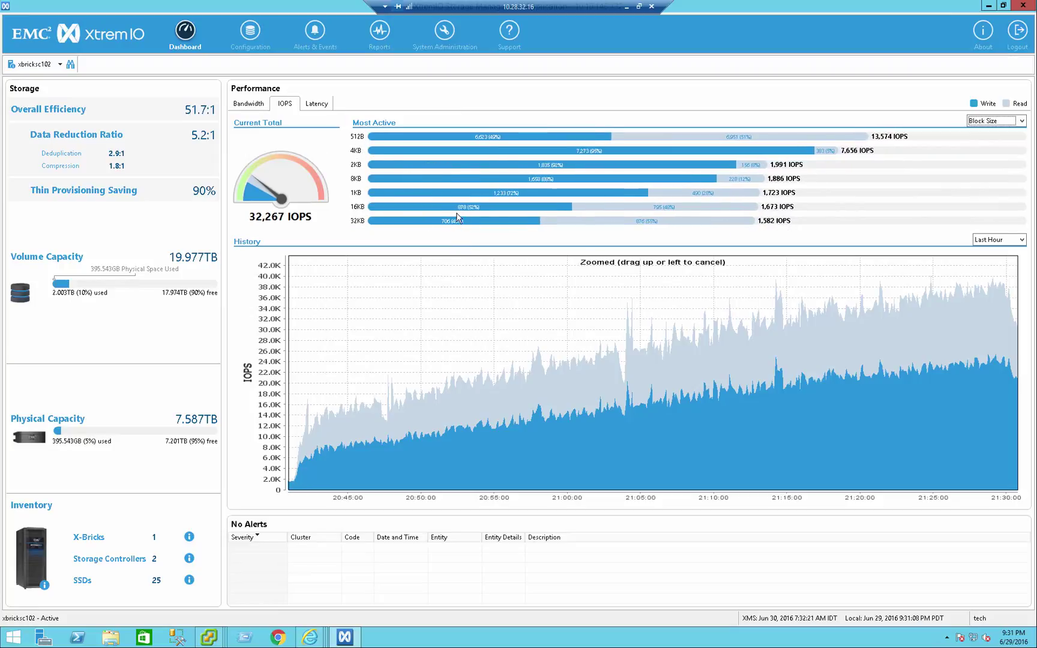
Switch the XtremIO dashboard to latency and rescale its History chart to 0–2300 µs.
{"action": "left_click", "coordinate": [316, 107]}
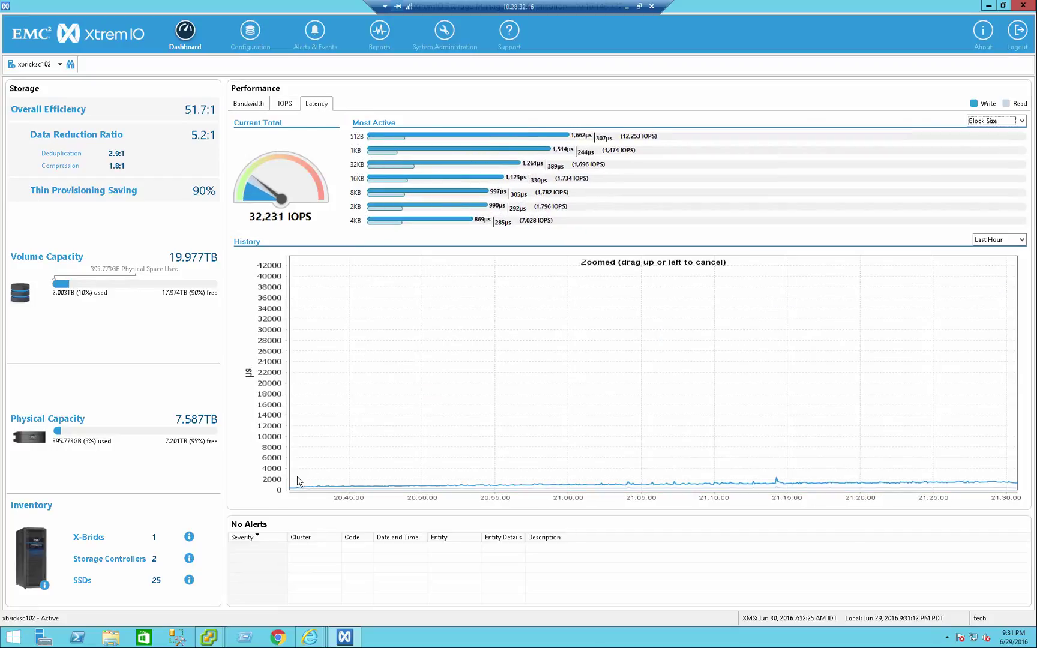
{"action": "left_click_drag", "start_coordinate": [297, 478], "coordinate": [1016, 491]}
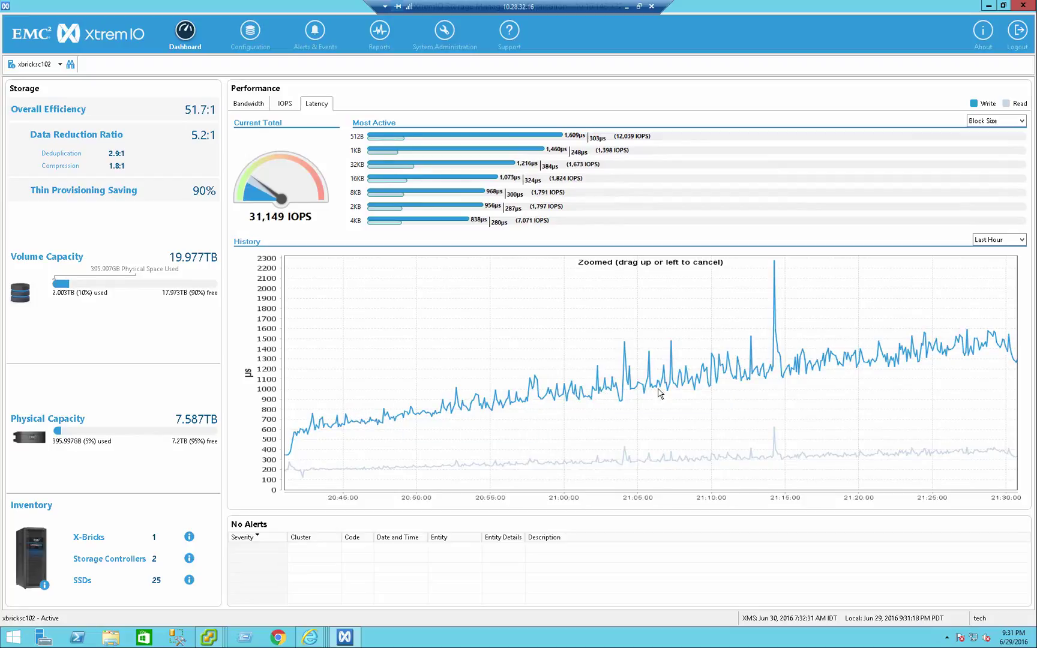
{"action": "mouse_move", "coordinate": [977, 346]}
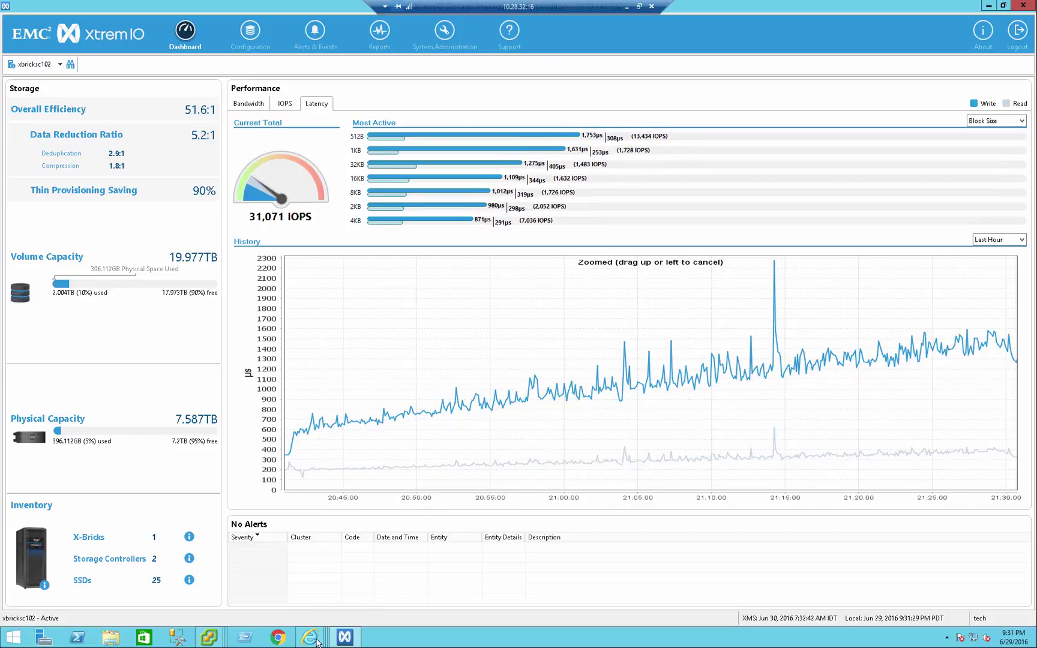
Zoom the XtremIO Overview chart to 200% (09:05–09:30 PM), then bring the analyzer01 Login VSI console forward.
{"action": "mouse_move", "coordinate": [317, 641]}
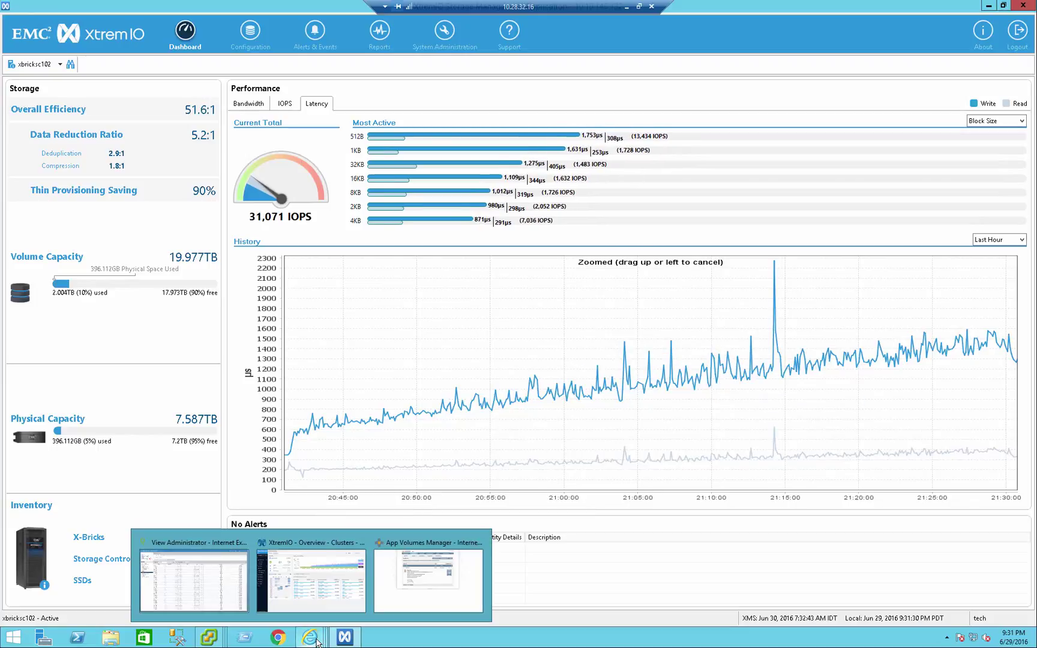
{"action": "left_click", "coordinate": [311, 579]}
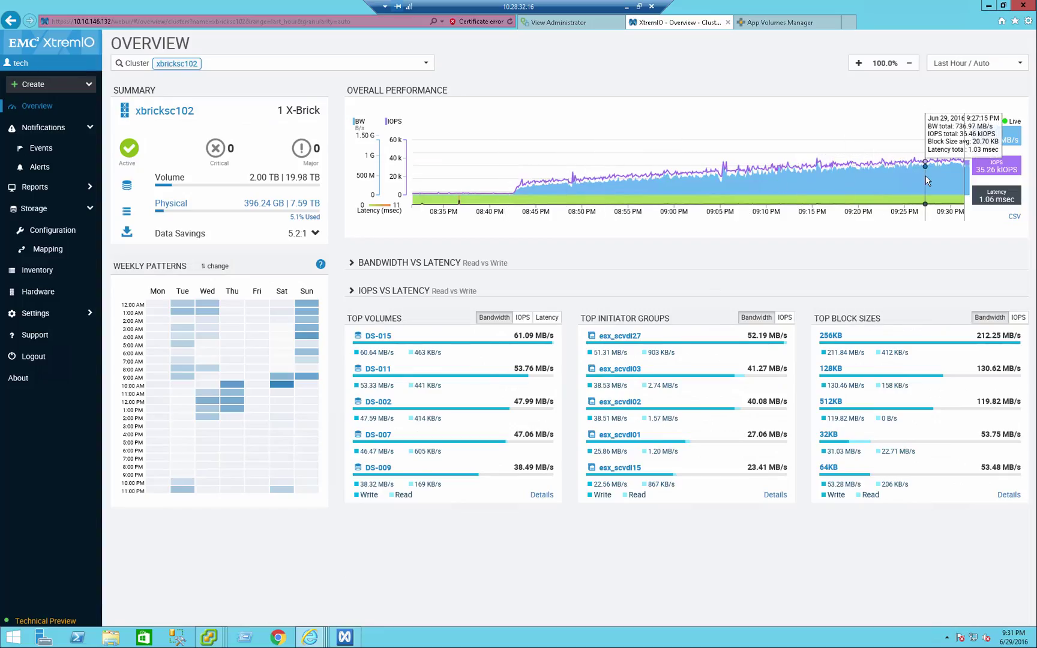
{"action": "scroll", "coordinate": [924, 171], "scroll_direction": "up", "scroll_amount": 1}
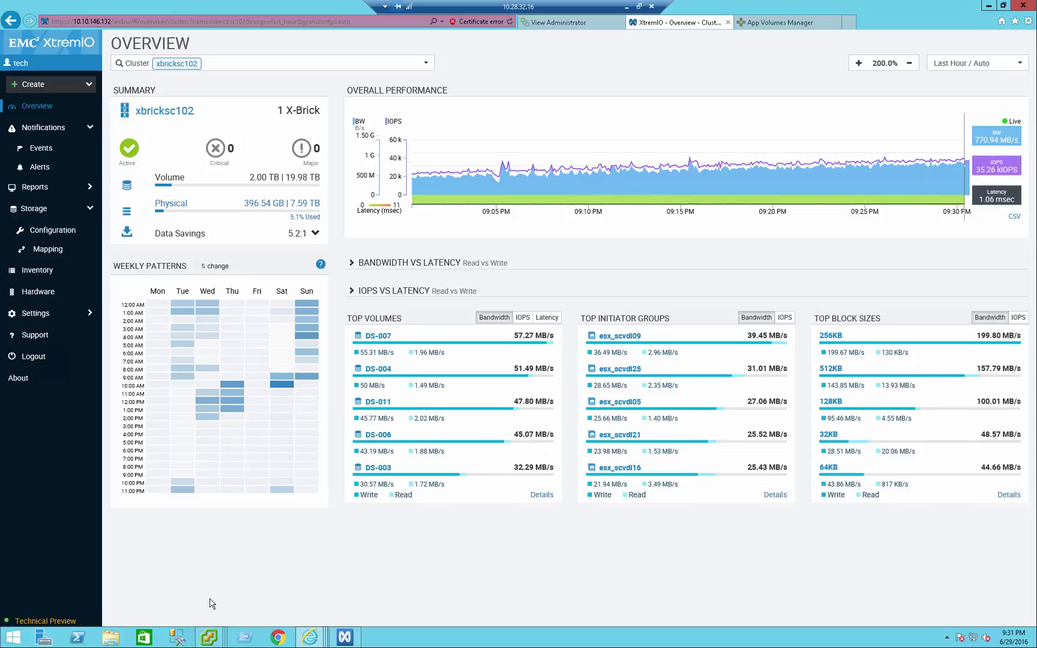
{"action": "mouse_move", "coordinate": [209, 637]}
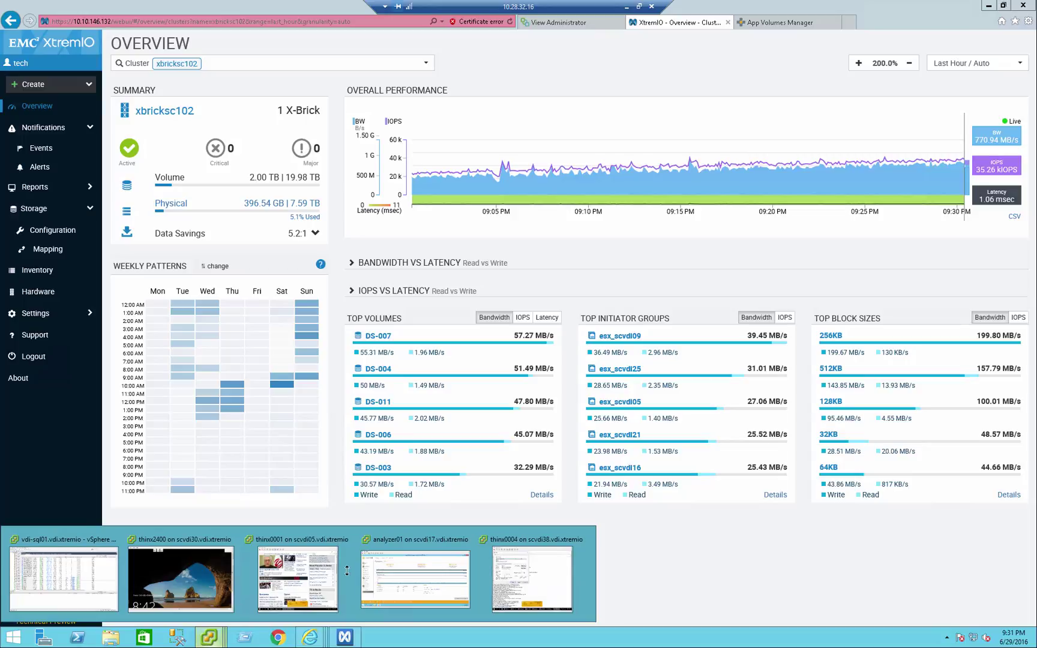
{"action": "left_click", "coordinate": [384, 561]}
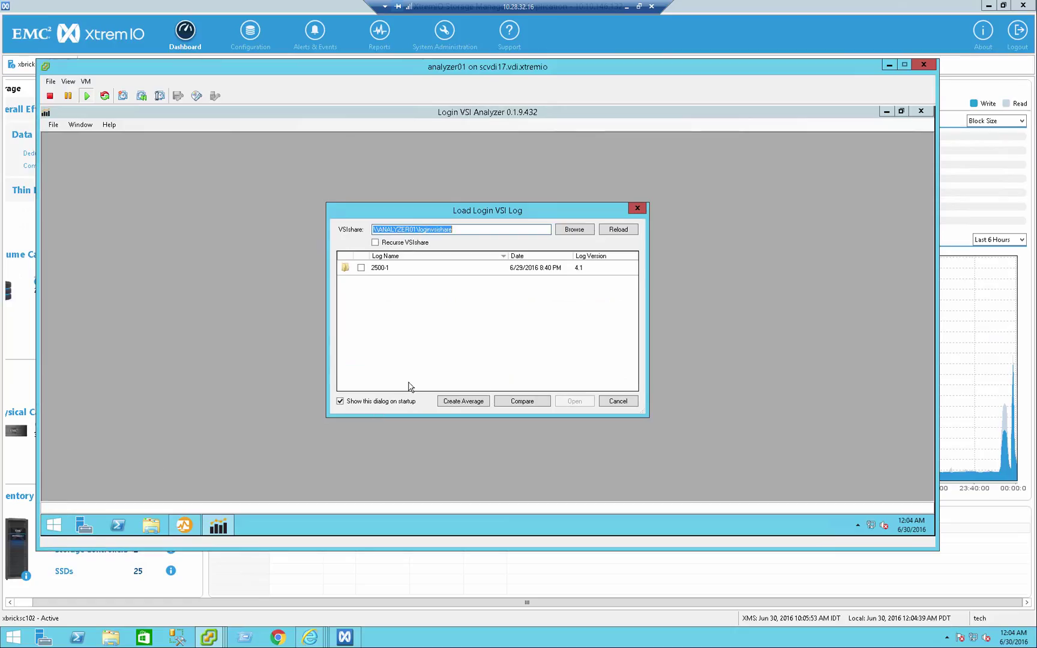
Load the 2500-1 test log into Login VSI Analyzer, confirming the cached-log prompt.
{"action": "left_click", "coordinate": [410, 341]}
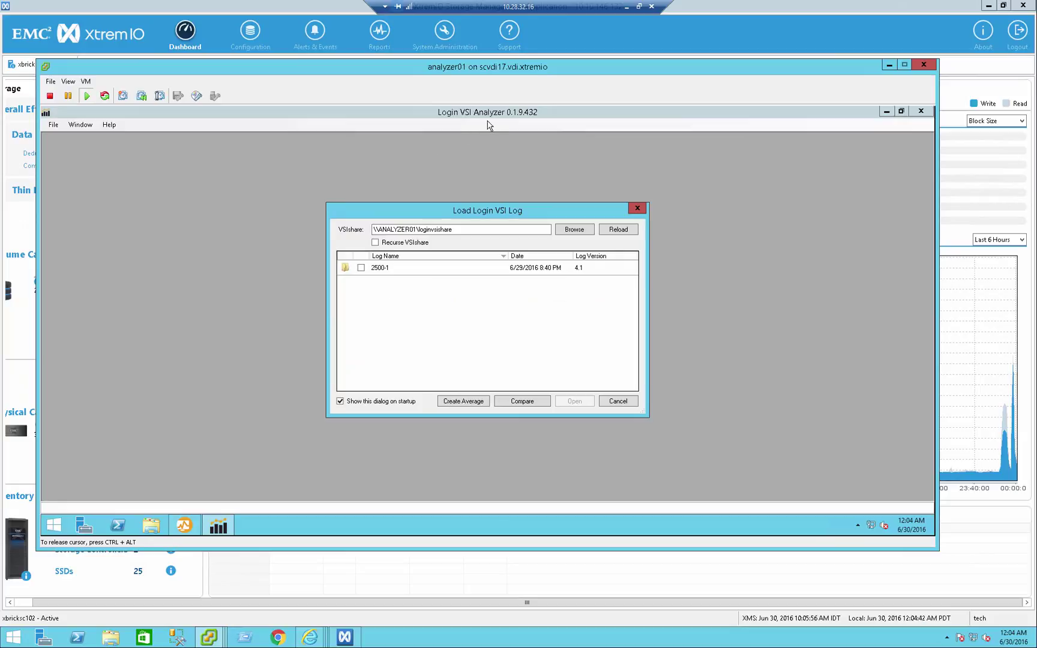
{"action": "left_click", "coordinate": [378, 269]}
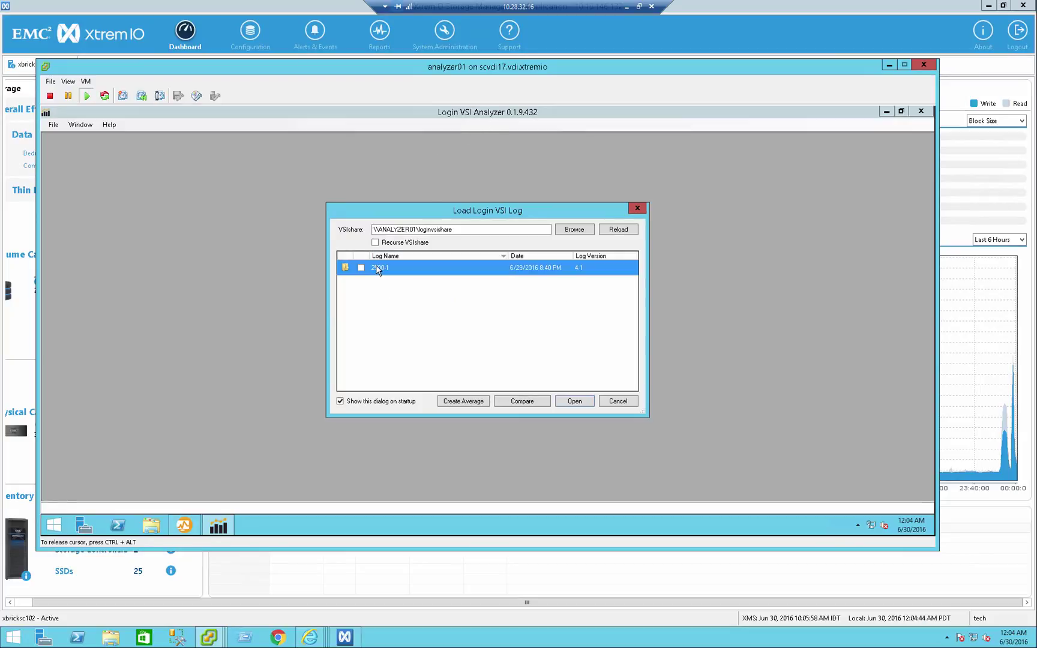
{"action": "left_click", "coordinate": [361, 268]}
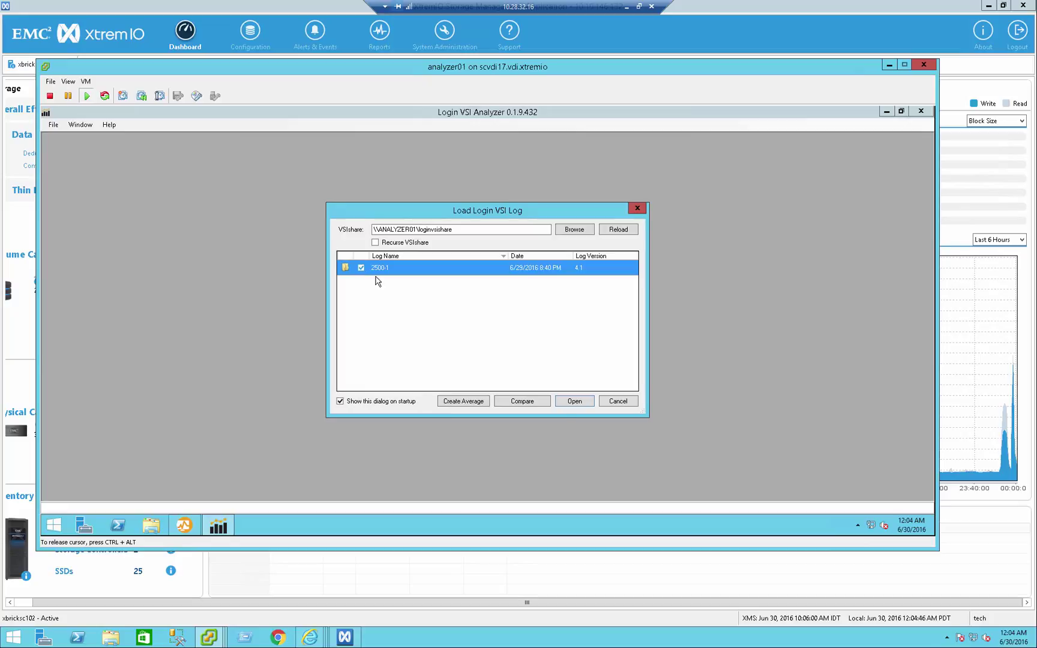
{"action": "left_click", "coordinate": [574, 402]}
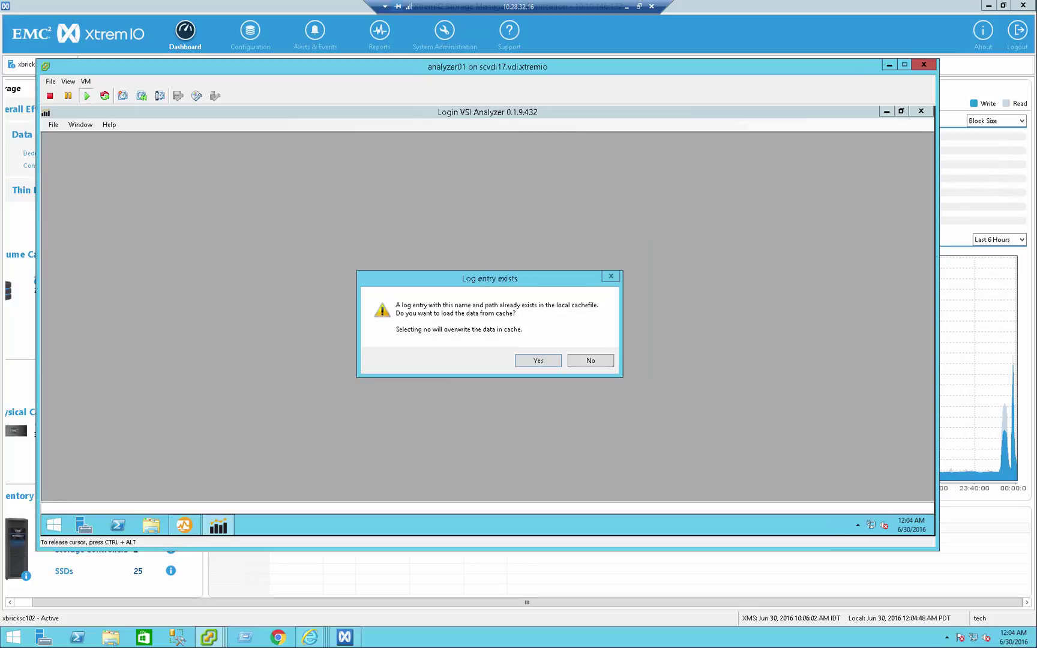
{"action": "key", "text": "Return"}
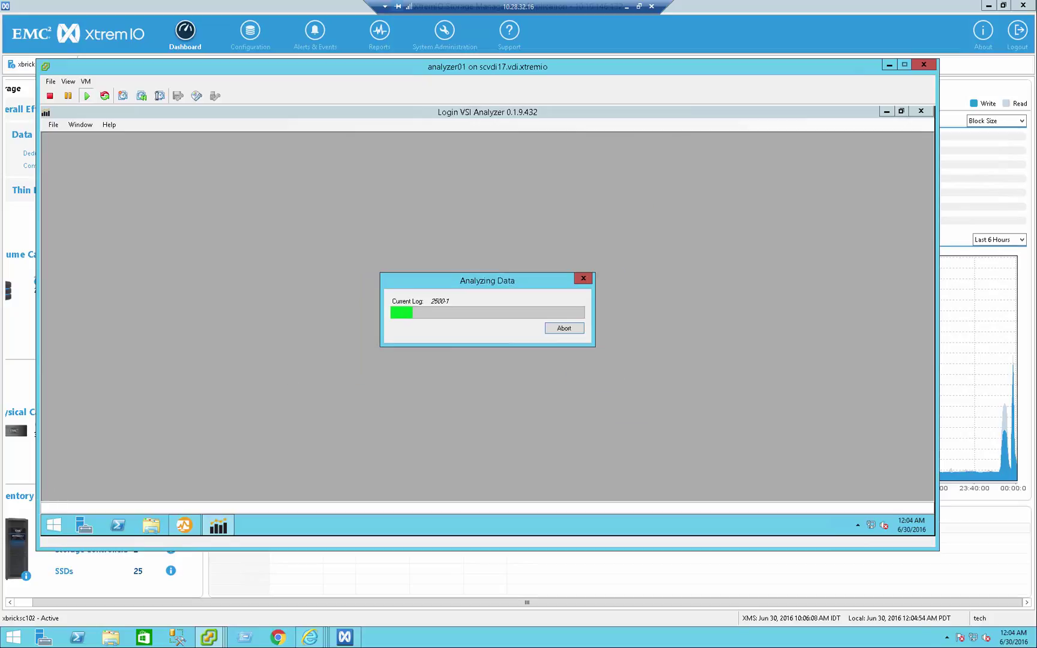